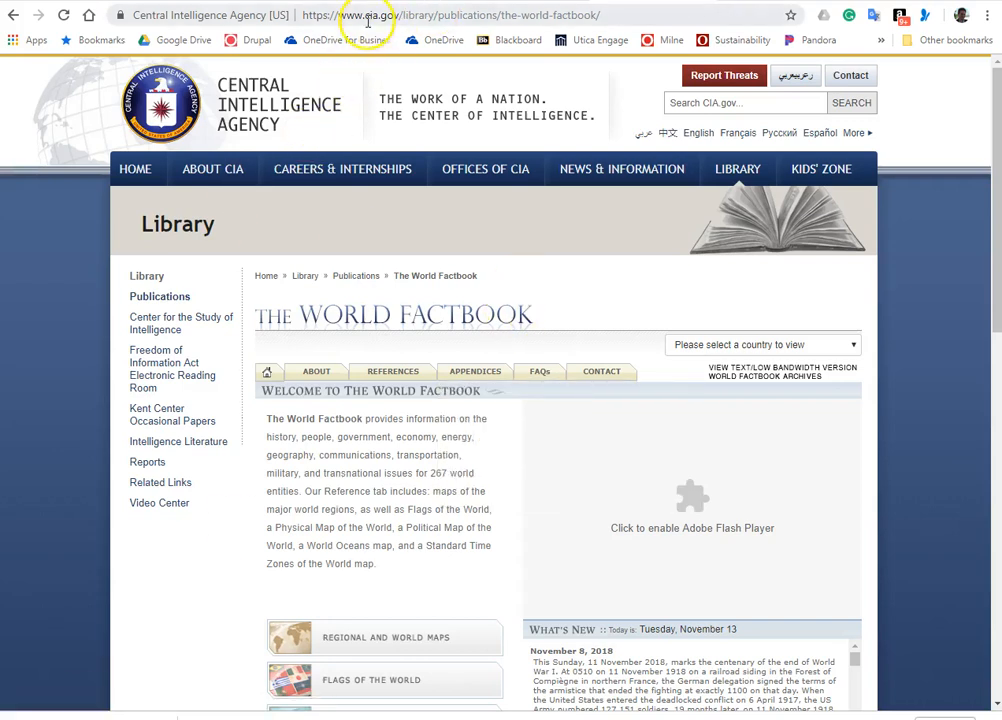
On the Factbook home page, bring up the country selection list
left_click(578, 14)
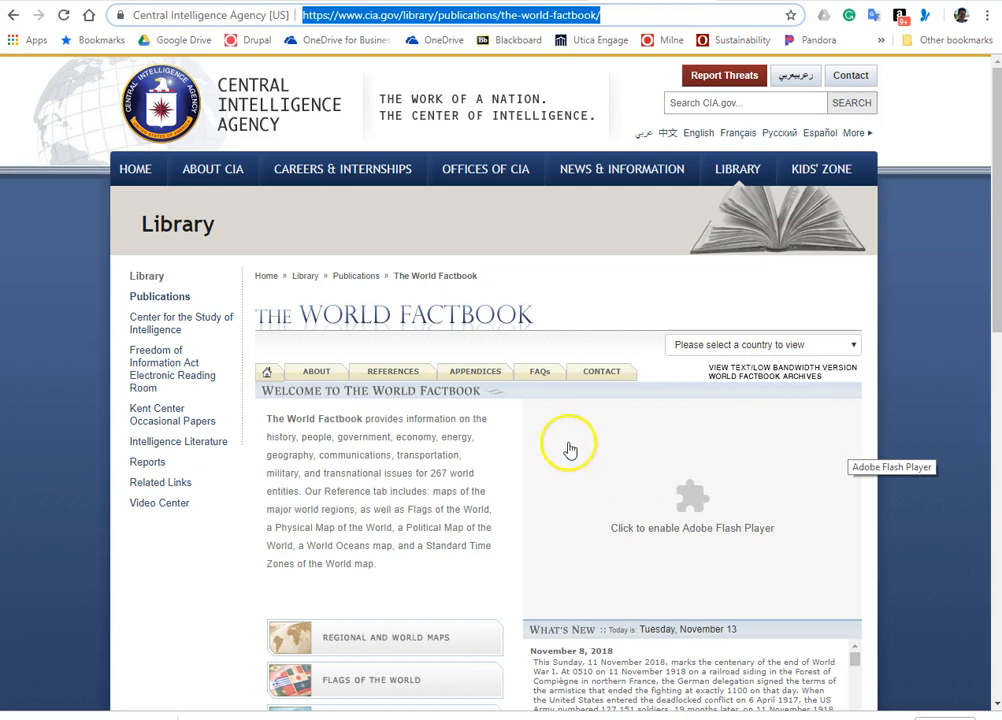
left_click(731, 346)
scroll(730, 460, "down", 3)
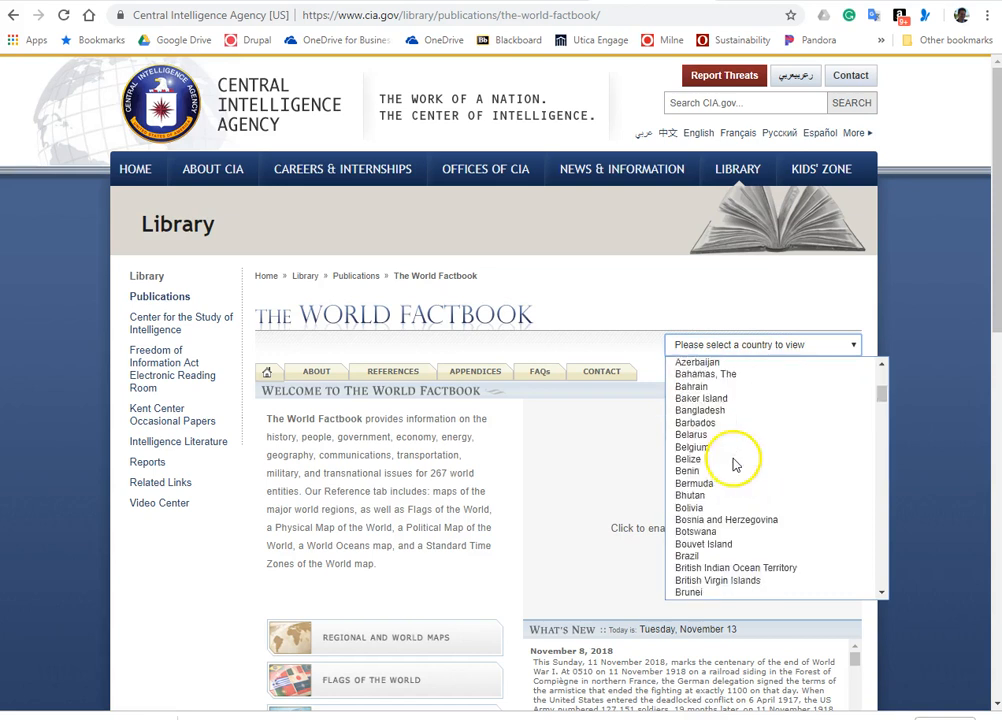
scroll(725, 470, "down", 2)
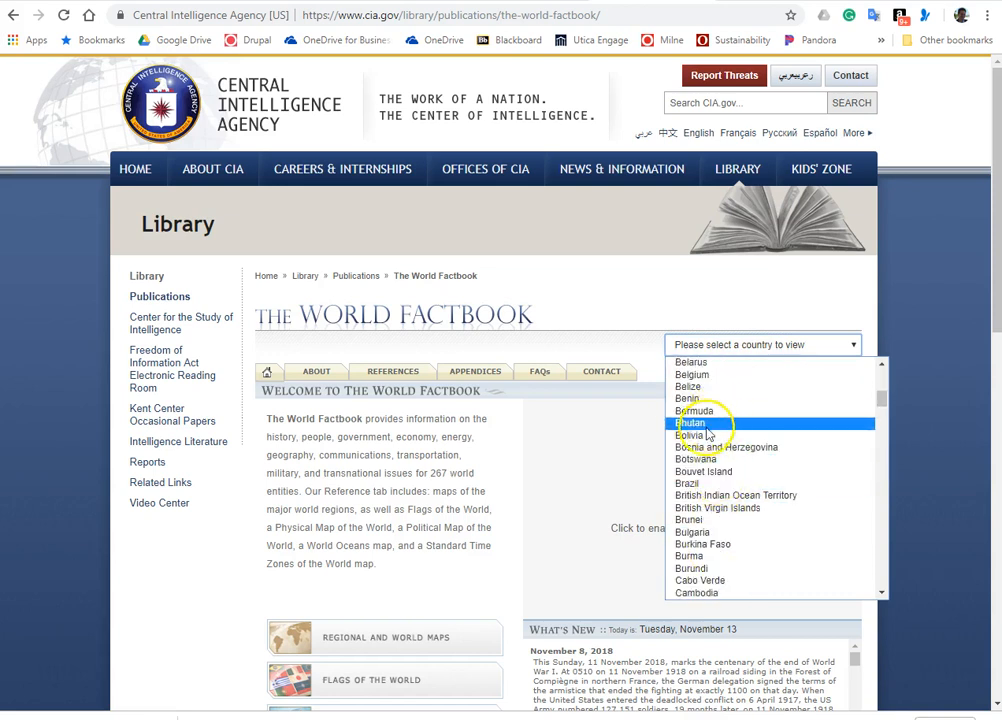
scroll(715, 480, "up", 3)
Load Bangladesh's page and expand People and Society to show population 157,826,578
left_click(706, 496)
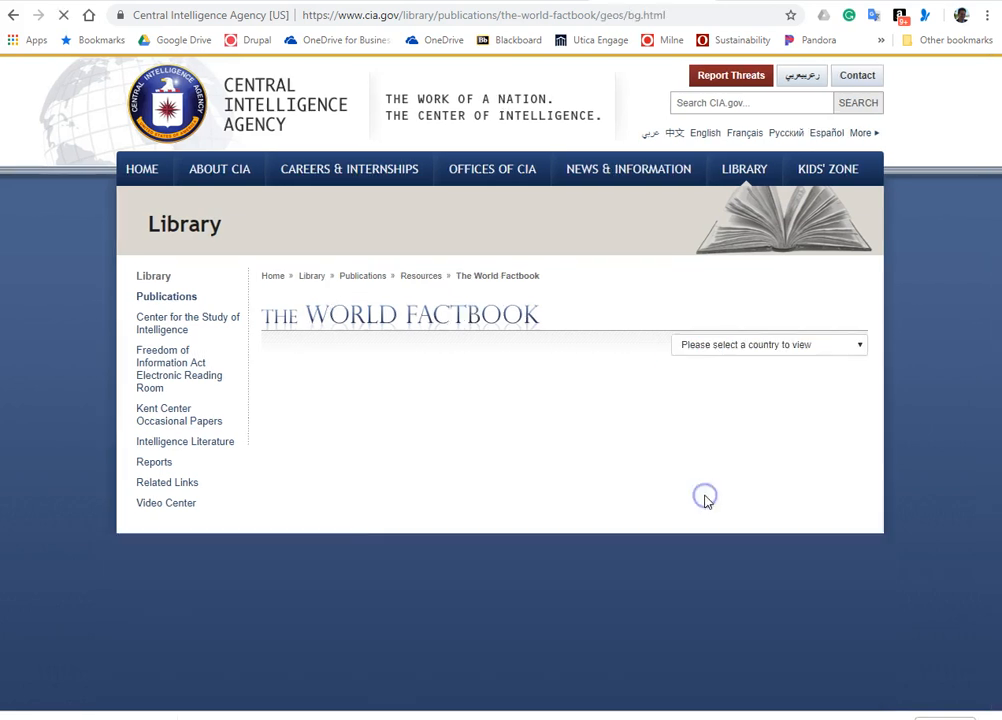
scroll(556, 438, "down", 3)
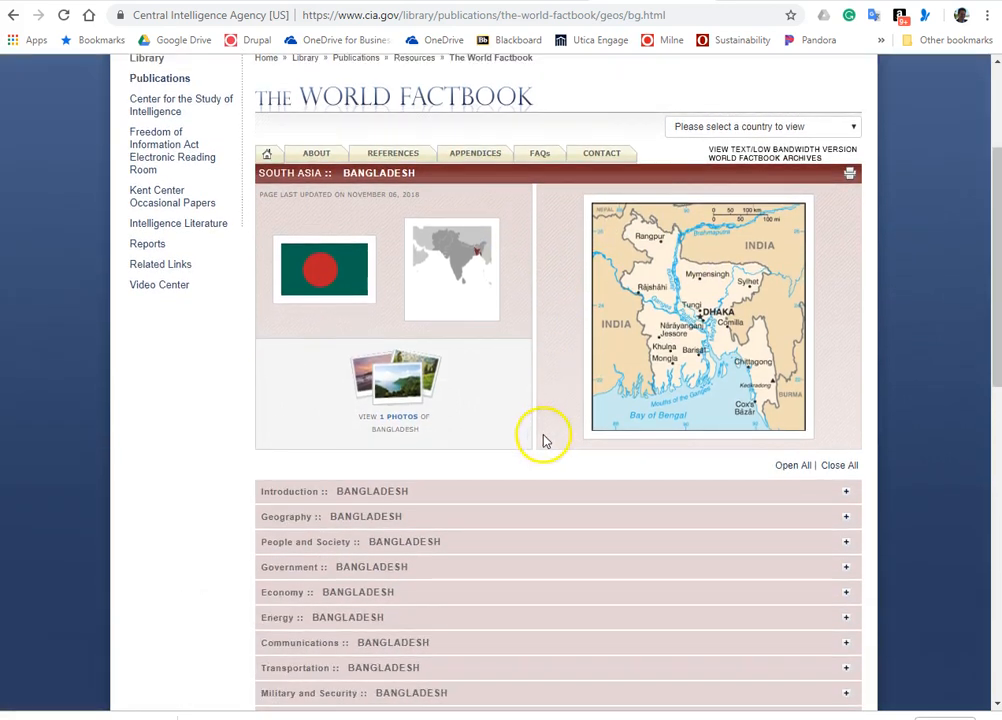
left_click(300, 445)
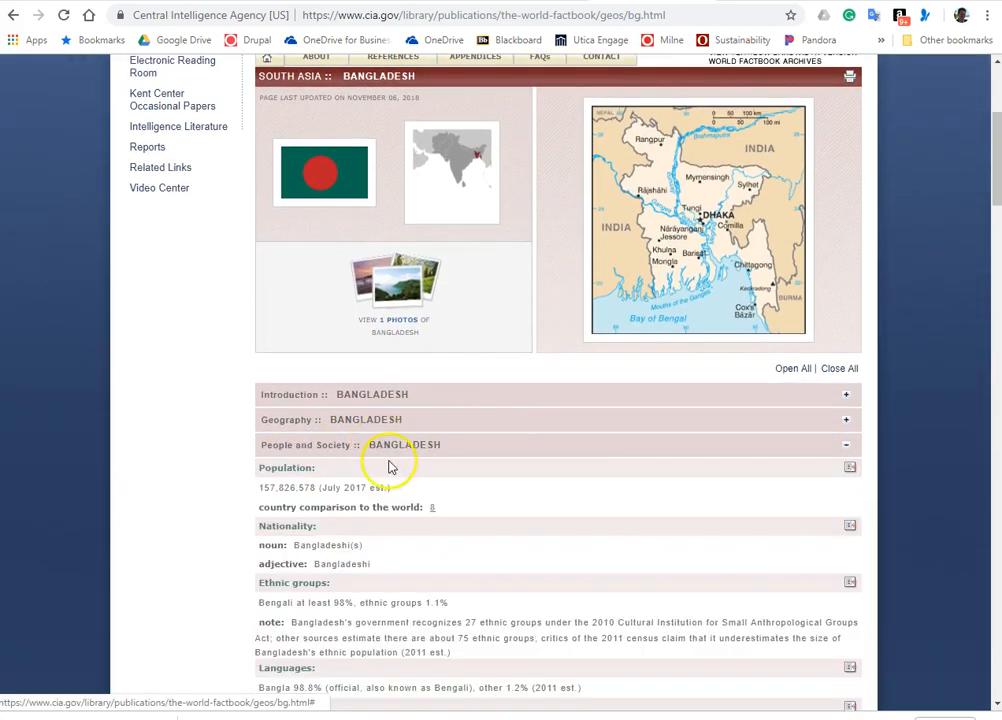
scroll(387, 460, "down", 2)
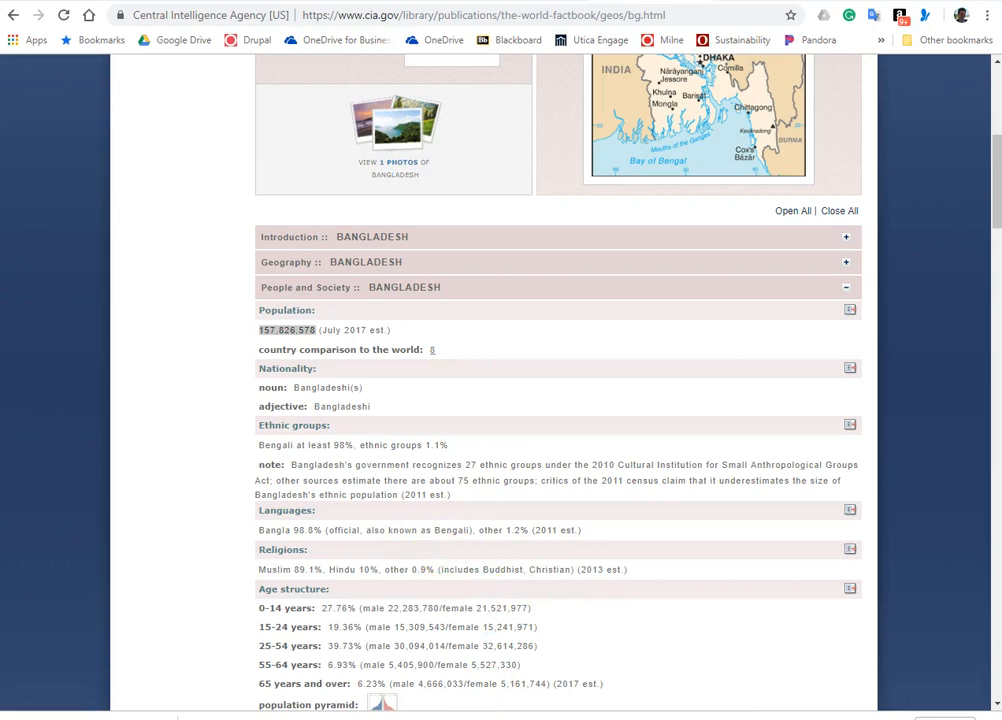
Paste population 157,826,578 and growth rate 1.04% into Word as Keep Text Only
left_click_drag(215, 188, 500, 130)
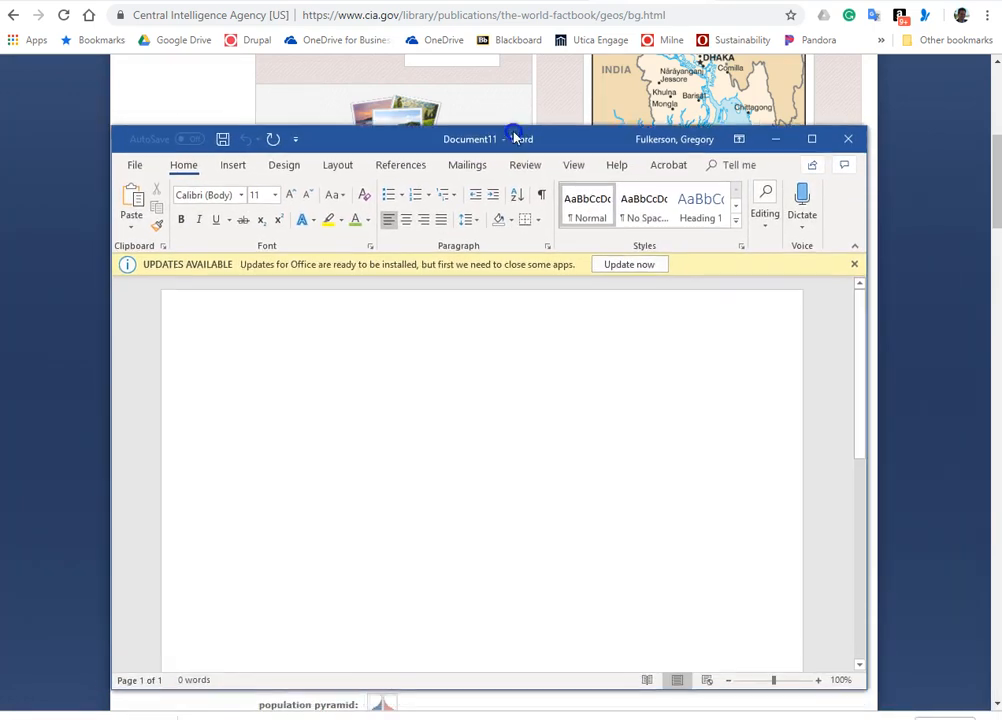
type("Population:")
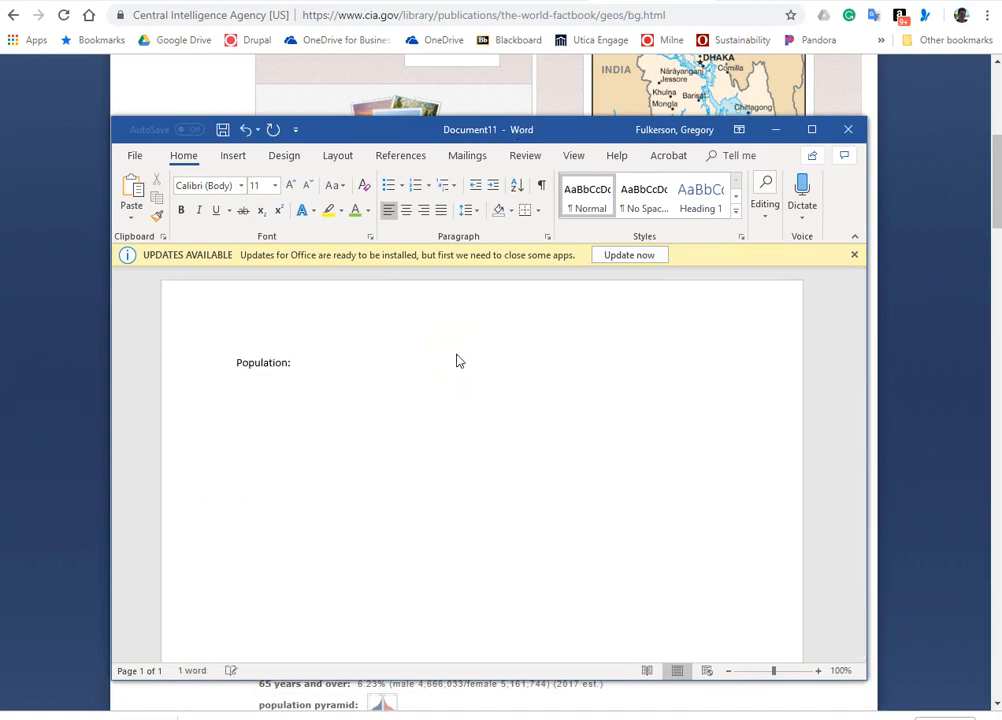
type("157,826,578")
left_click(378, 382)
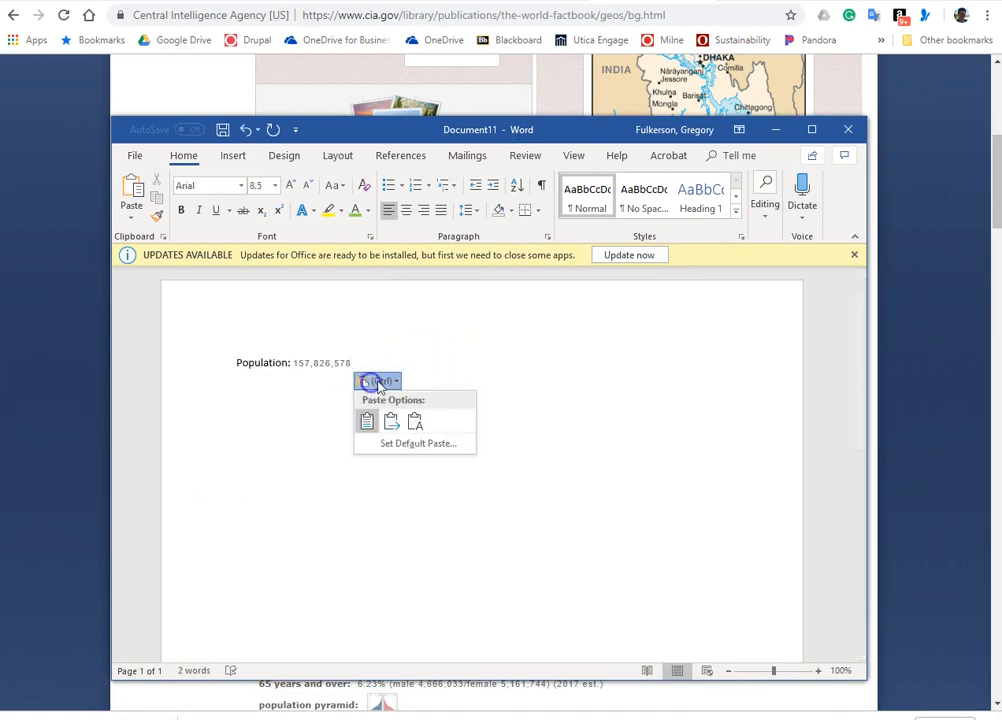
left_click(415, 421)
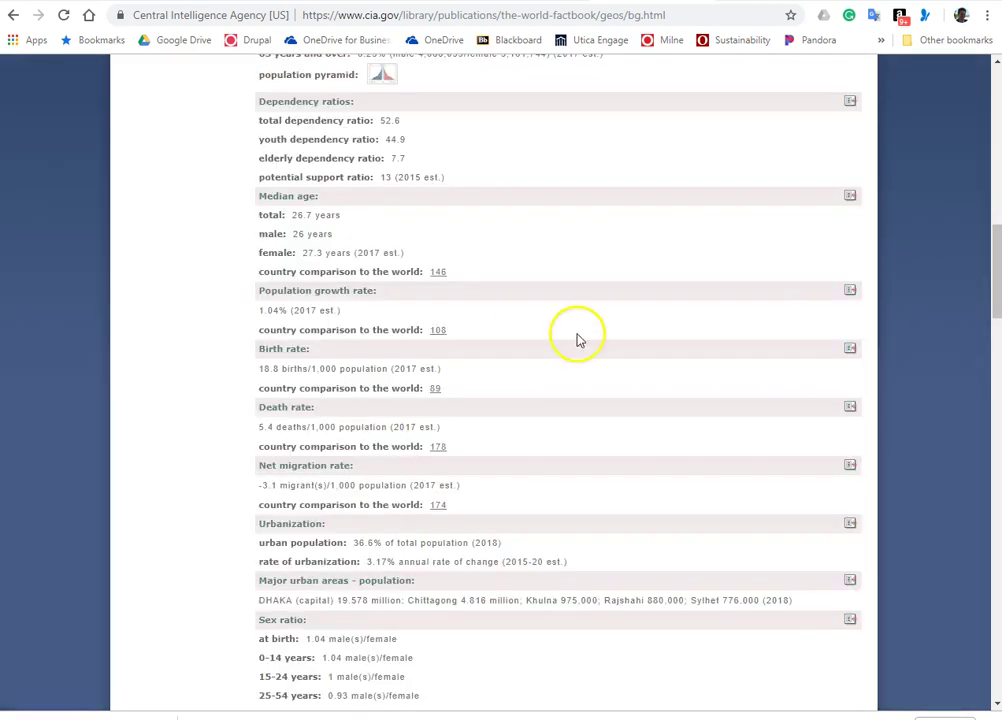
scroll(578, 338, "up", 2)
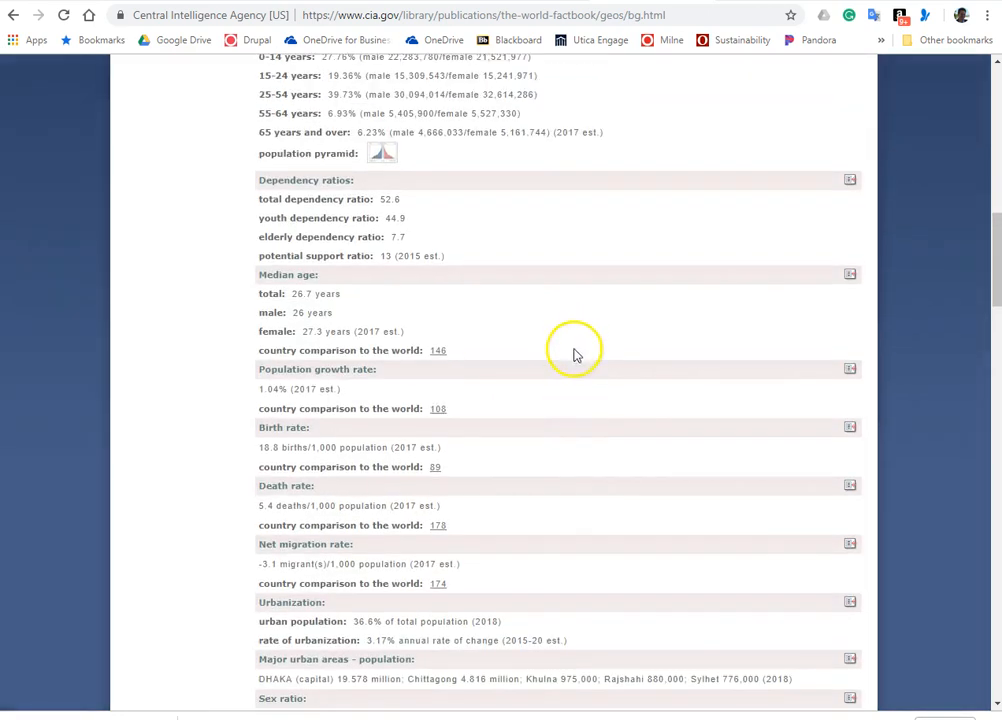
scroll(560, 350, "up", 3)
scroll(432, 404, "up", 2)
scroll(432, 404, "down", 2)
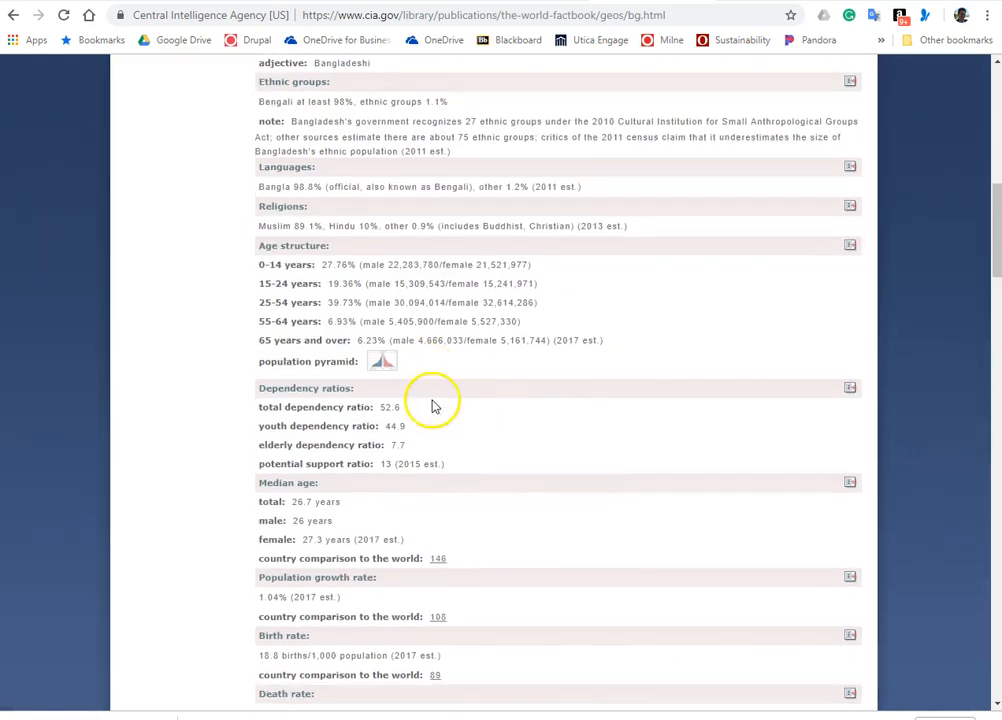
scroll(425, 410, "down", 2)
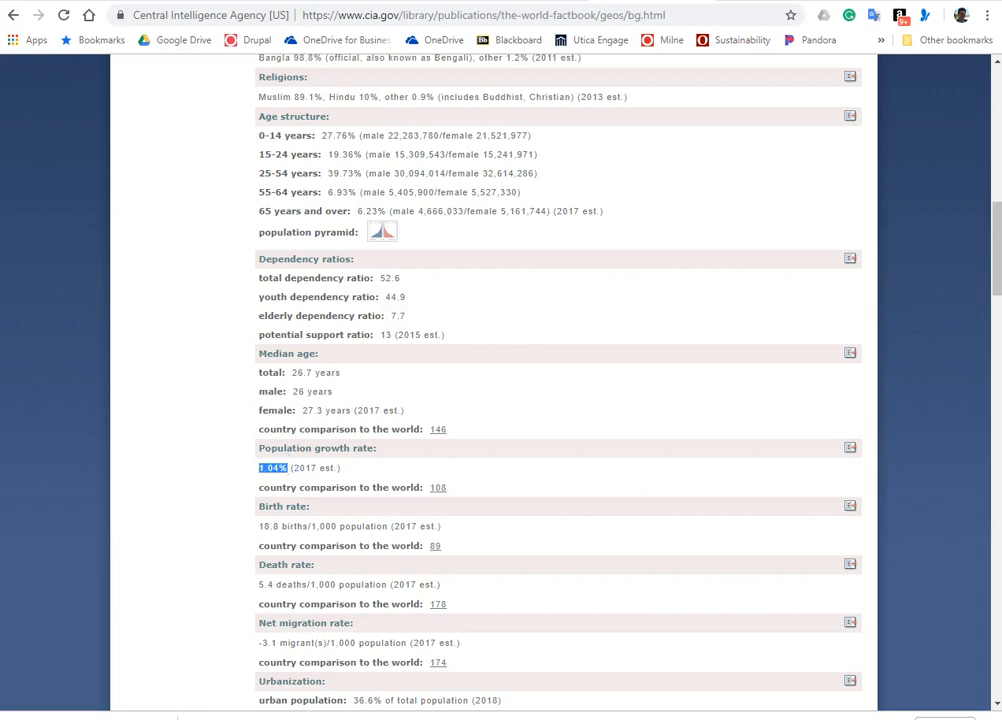
left_click_drag(40, 89, 380, 89)
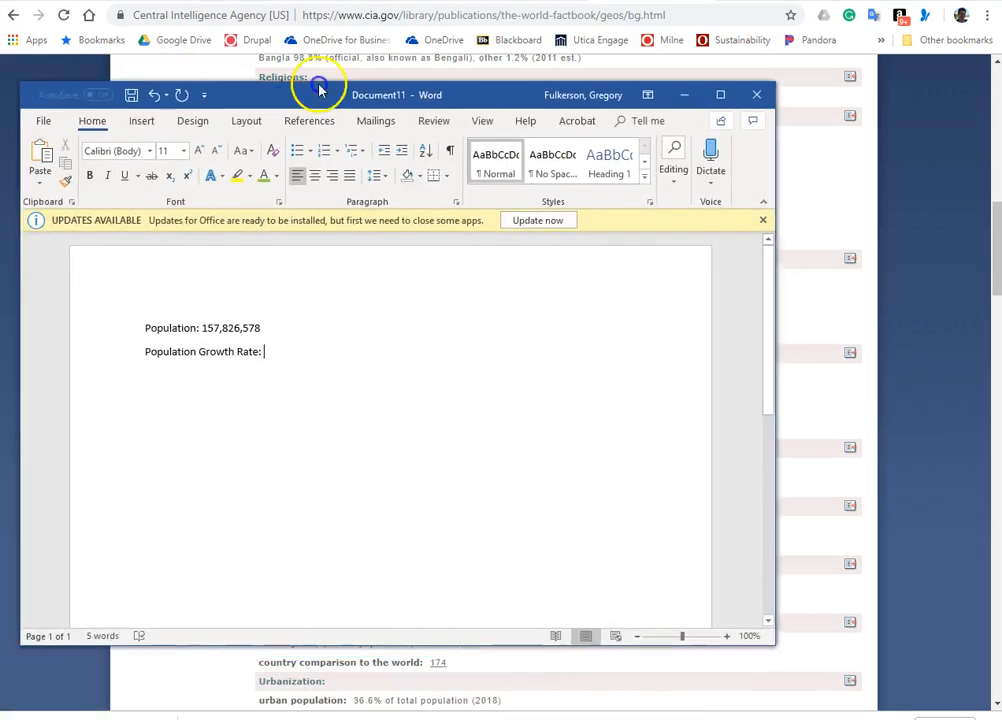
type("1.04%")
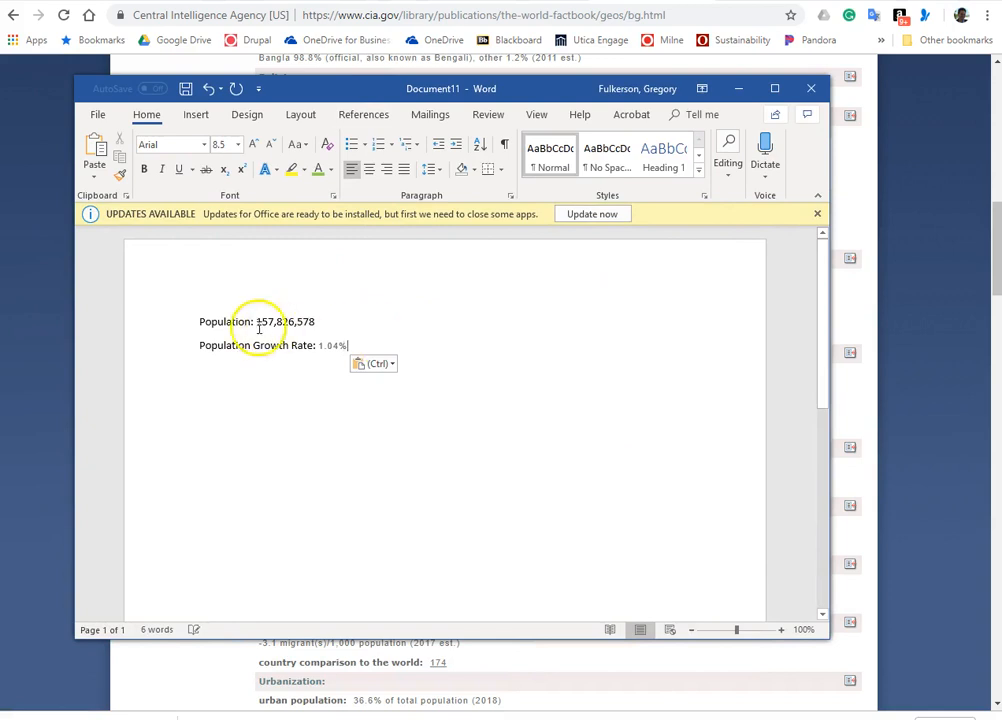
left_click(380, 364)
left_click(410, 403)
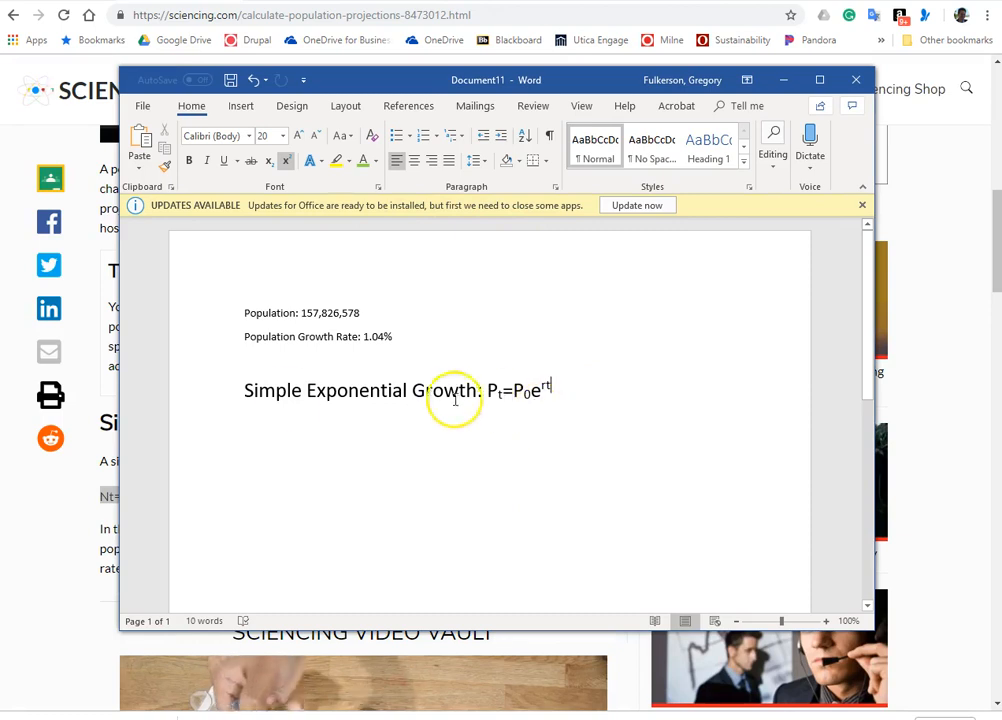
Place the insertion point at the end of the Pt=P0e^rt formula line
left_click(551, 393)
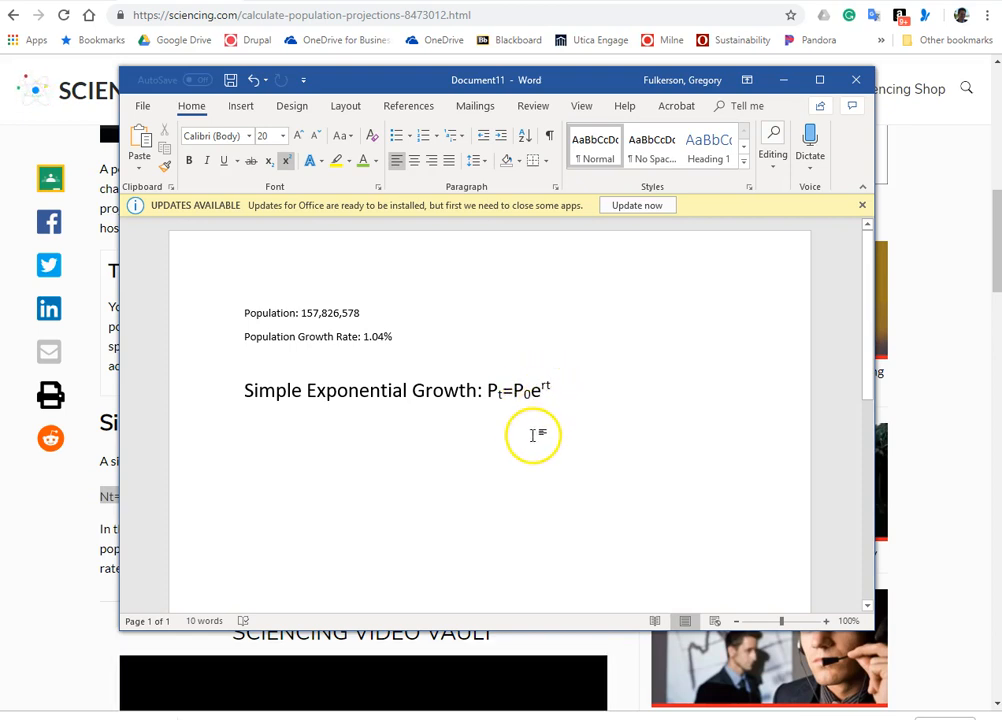
Paste the Bangladesh projection lines =157,826,578(2.718)^.0014(30) and select the 2015 population figure
key("Return")
type("Bangladesh: P2045=P2015e.0014(30) =157,826,578(2.718).0014(30) =")
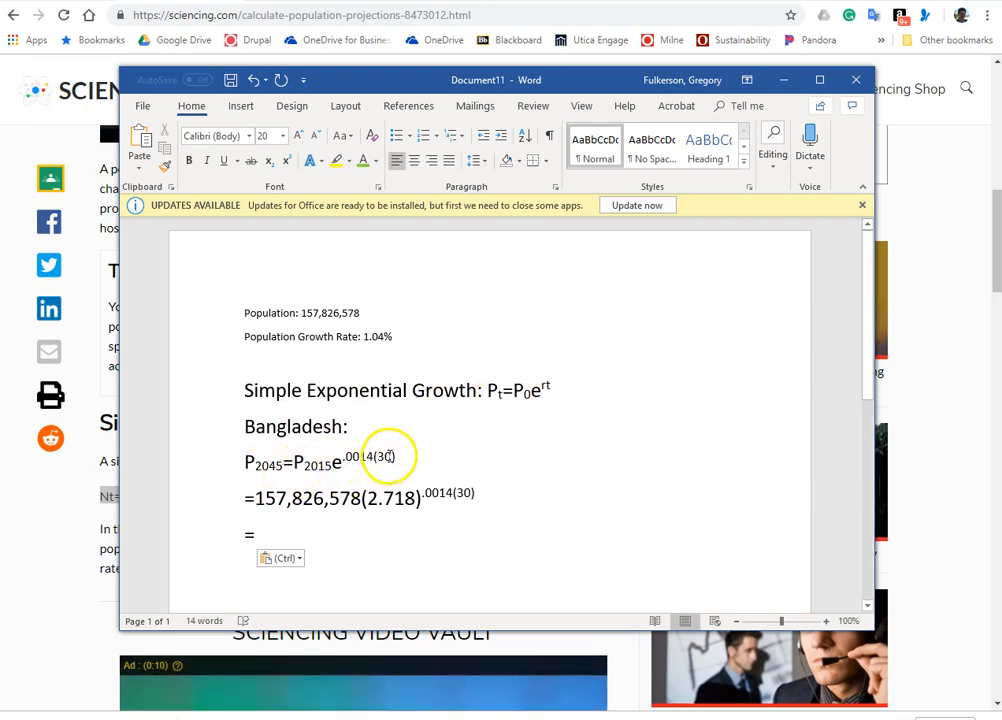
double_click(389, 457)
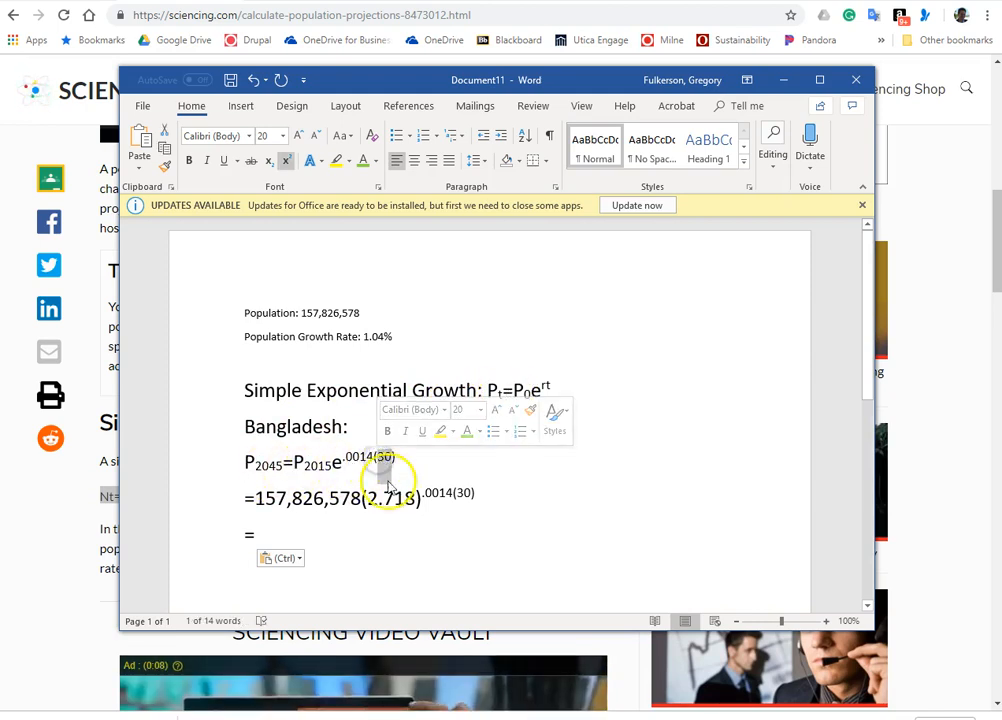
left_click(361, 337)
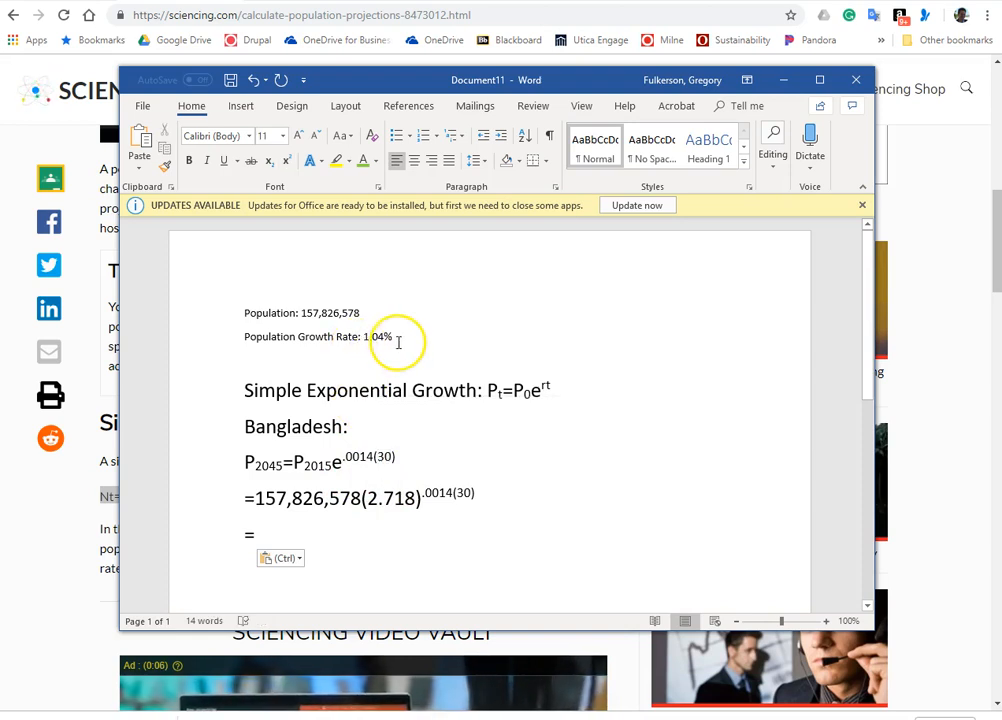
left_click(397, 335)
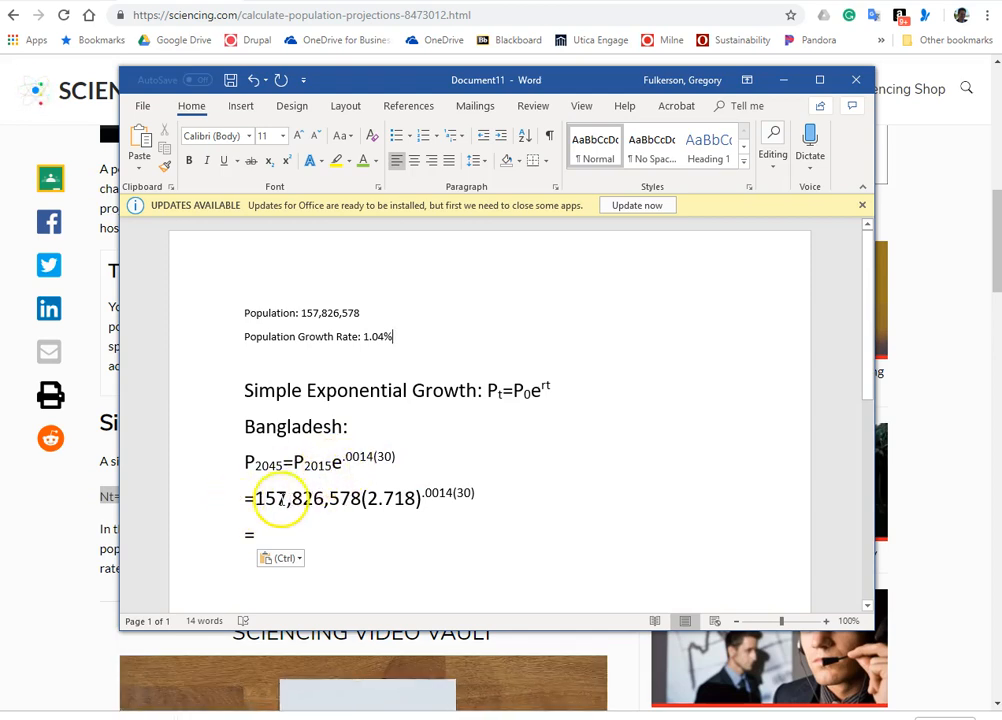
left_click_drag(253, 498, 360, 498)
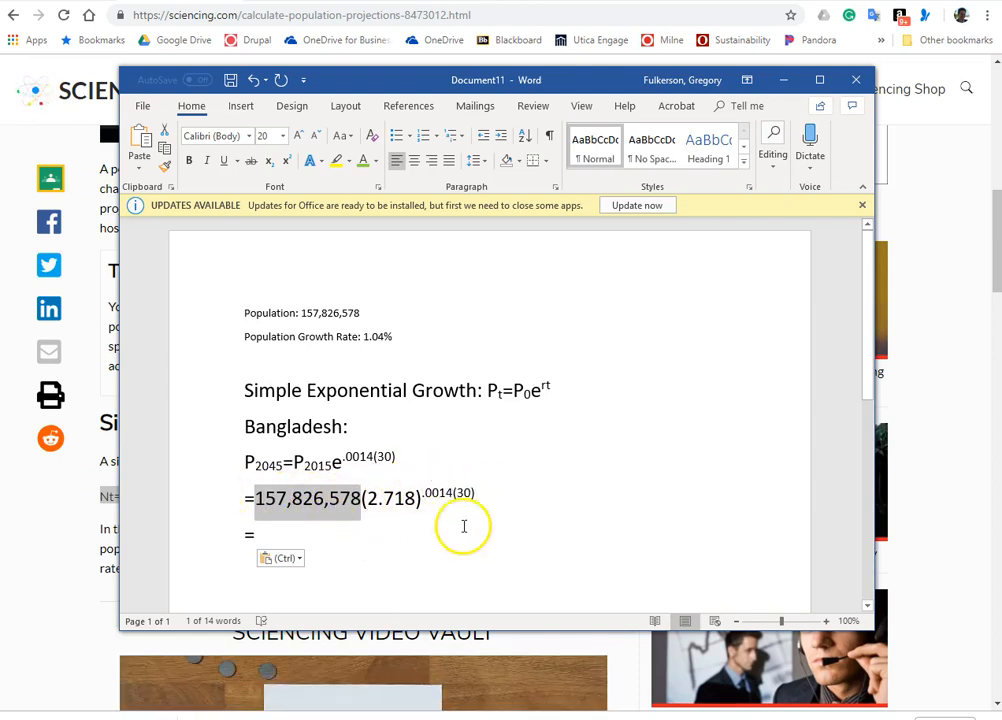
Bring up Calculator beside the equations and compute 0.0014 × 30 = 0.042
left_click(527, 697)
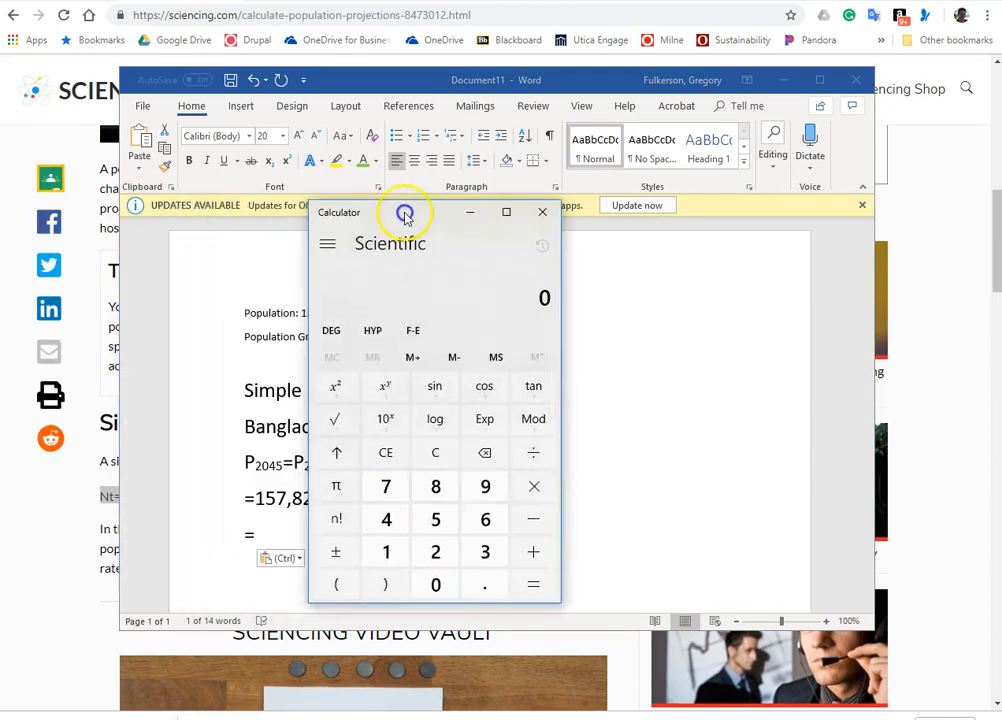
left_click_drag(404, 212, 741, 172)
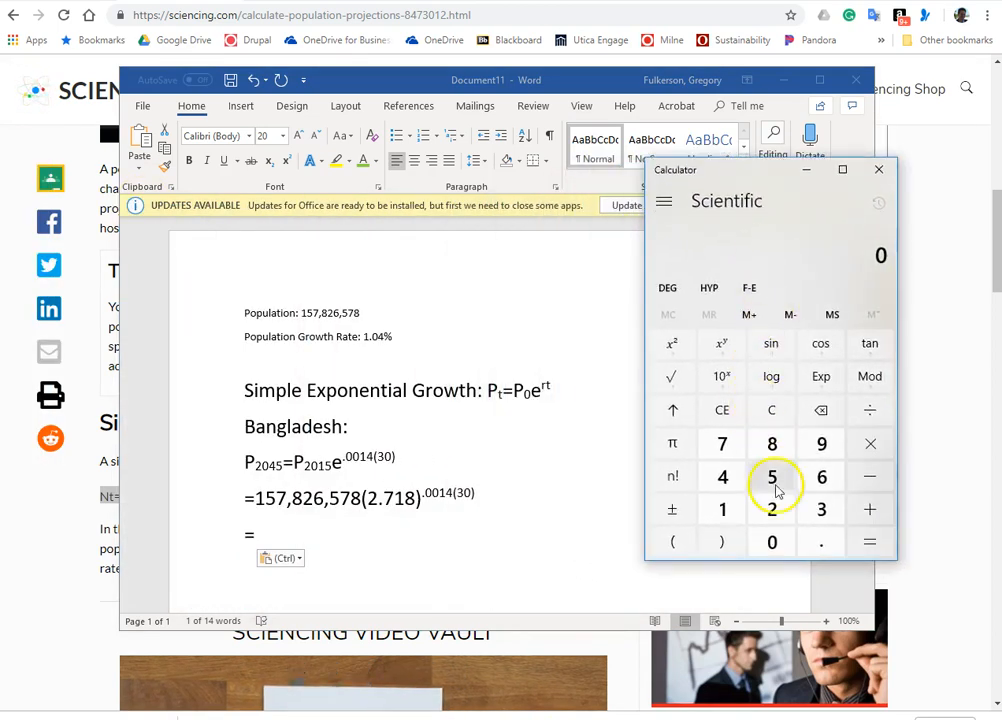
left_click(772, 509)
left_click(821, 542)
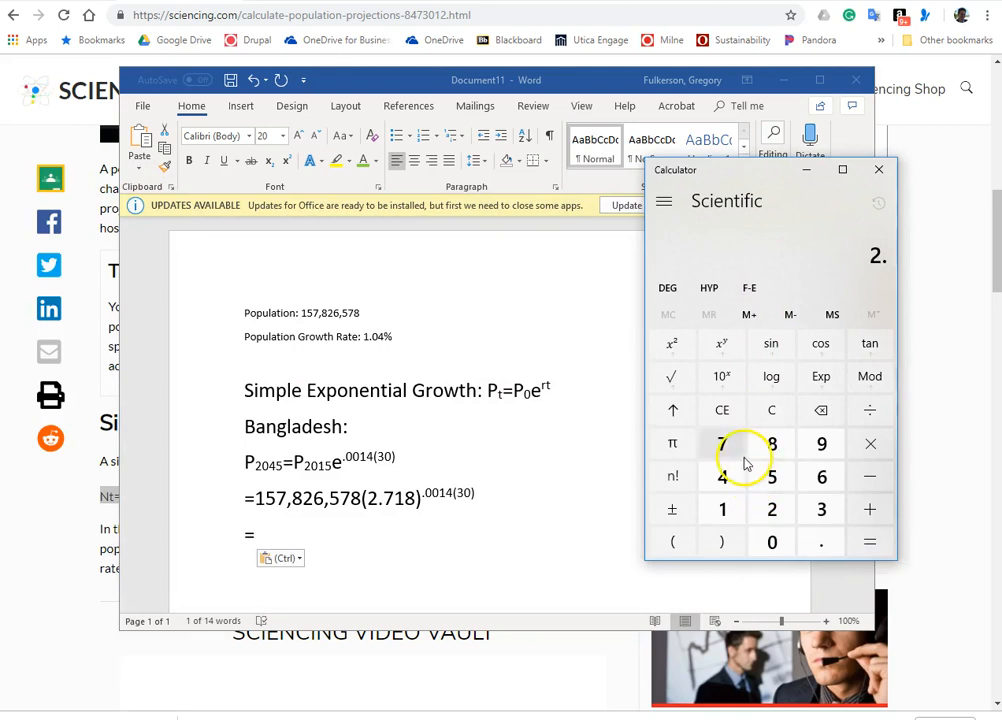
left_click(771, 410)
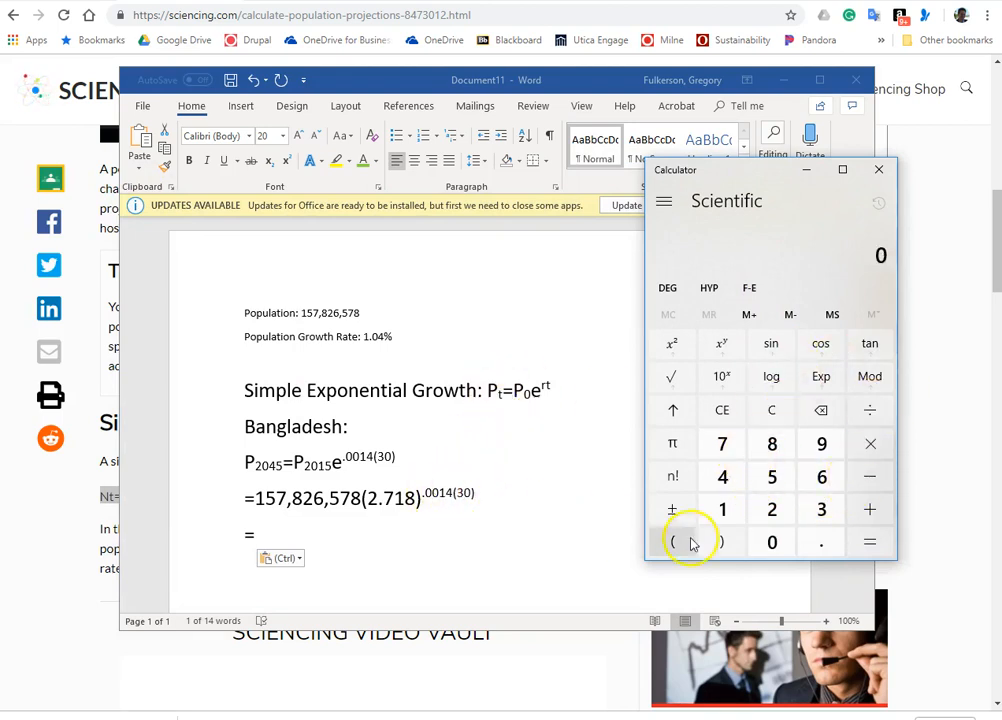
left_click(821, 542)
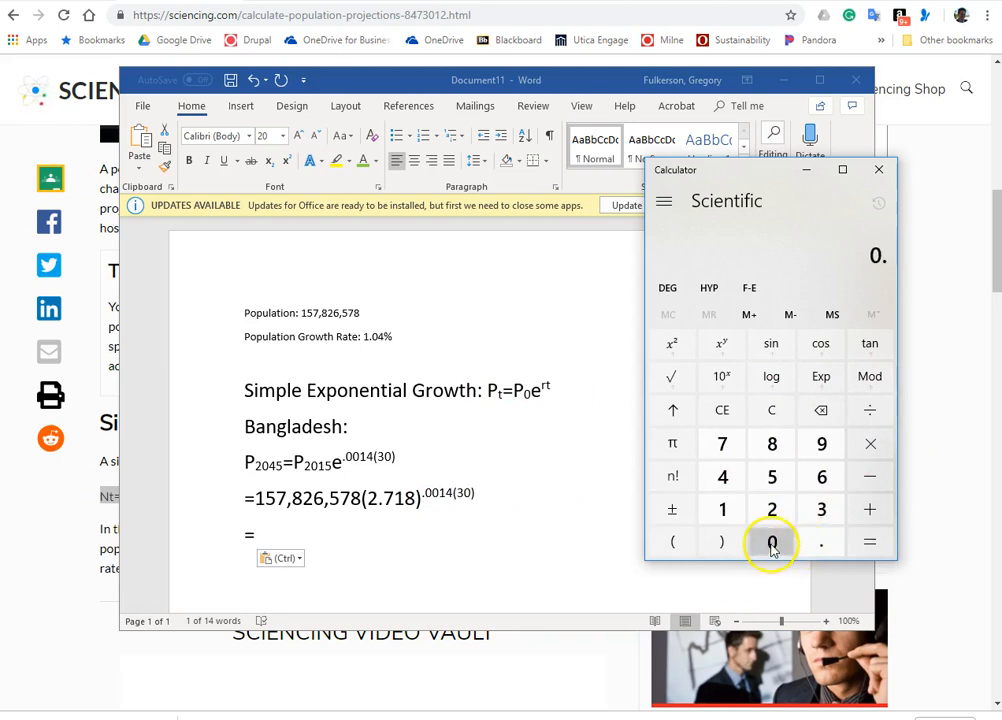
left_click(772, 542)
left_click(723, 509)
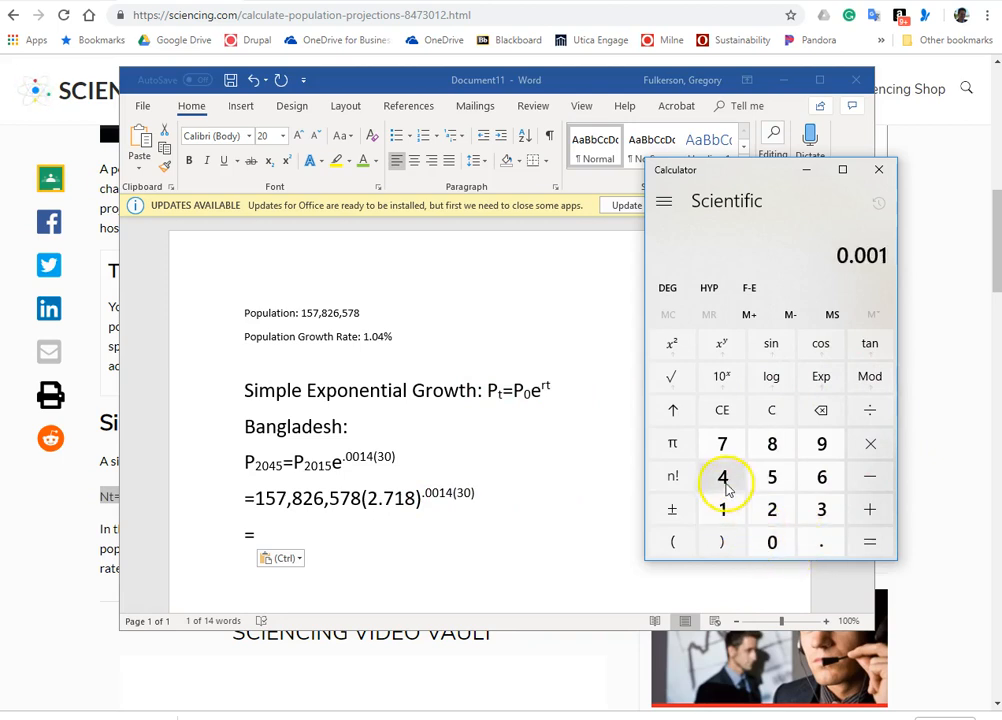
left_click(723, 476)
left_click(870, 443)
left_click(821, 509)
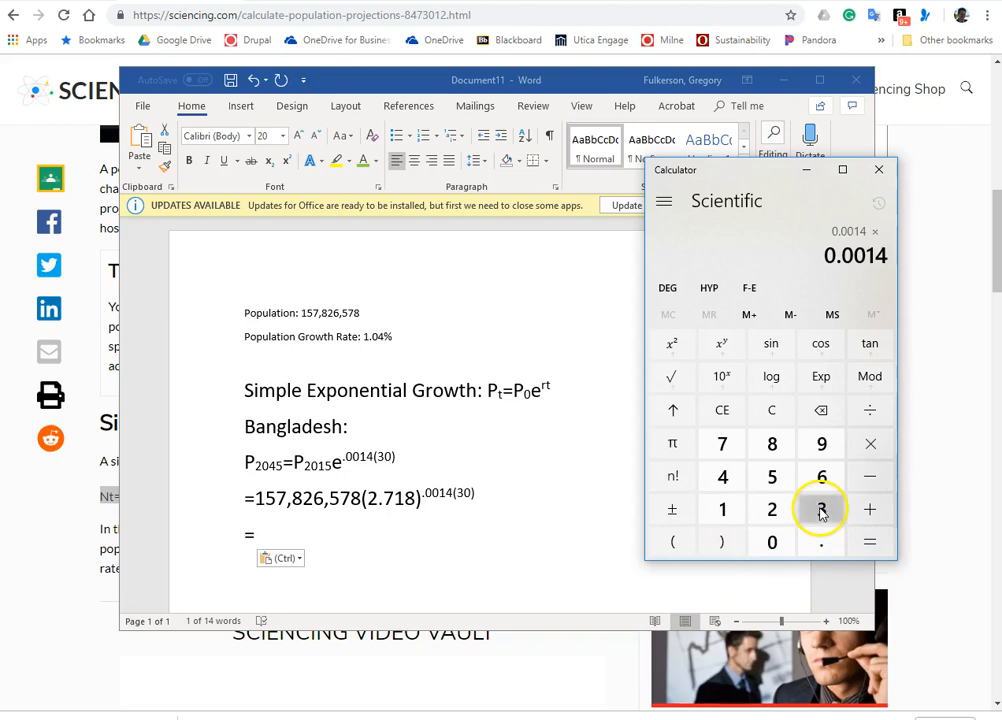
left_click(772, 542)
left_click(870, 542)
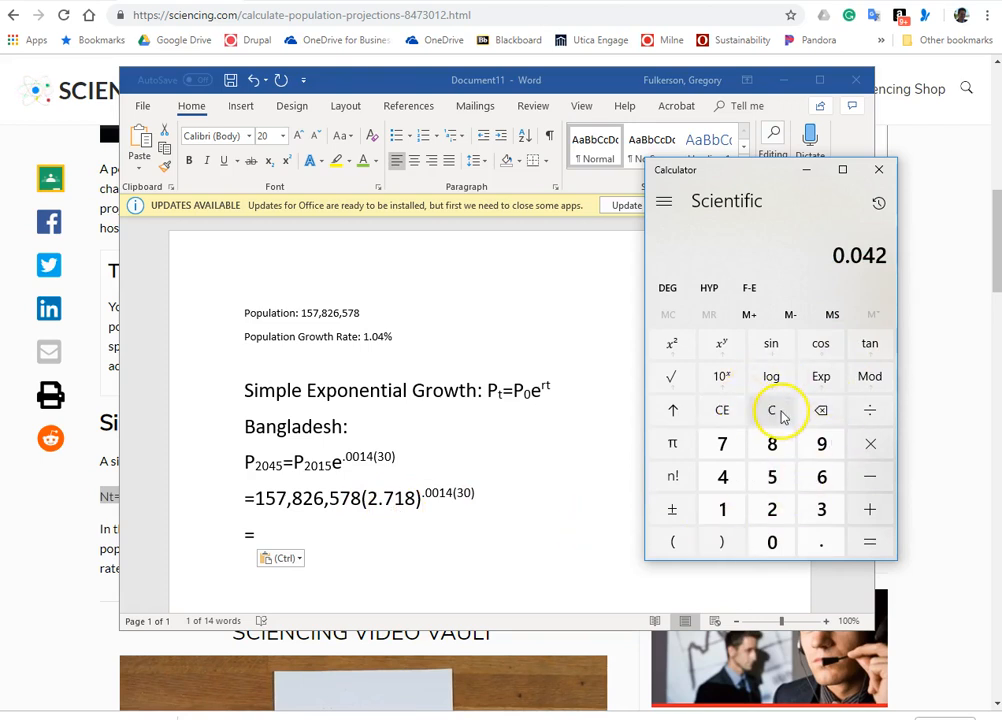
Compute 2.718^0.042 ≈ 1.04289, then return to the Word equals line
left_click(772, 410)
left_click(772, 509)
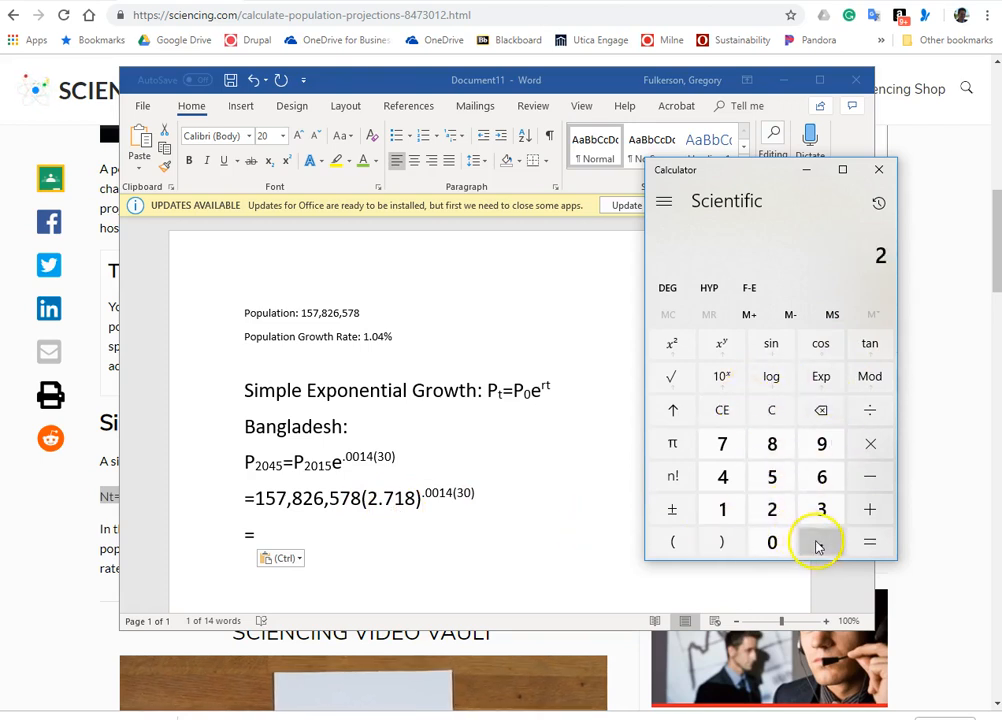
left_click(821, 542)
left_click(722, 443)
left_click(723, 509)
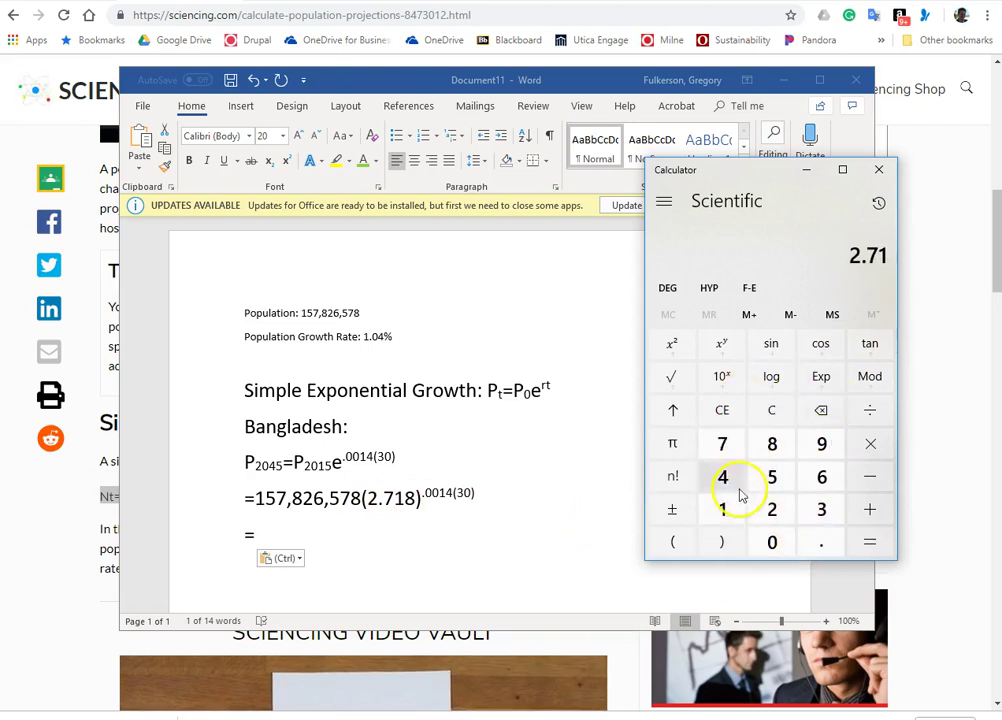
left_click(772, 443)
left_click(722, 343)
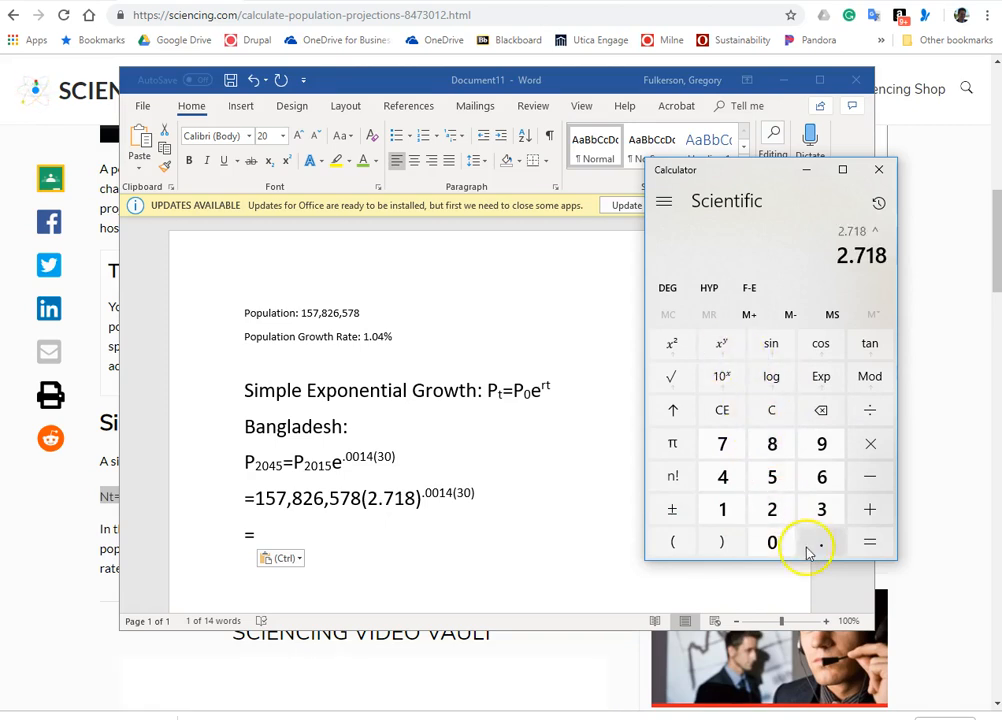
left_click(821, 542)
left_click(772, 542)
left_click(723, 477)
left_click(772, 509)
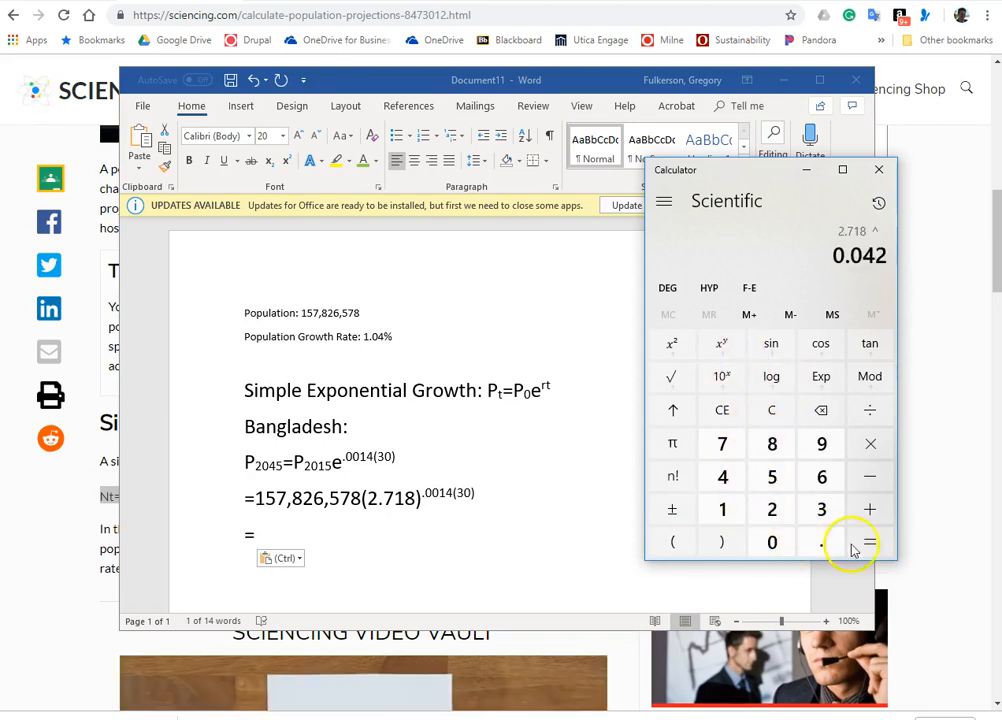
left_click(870, 542)
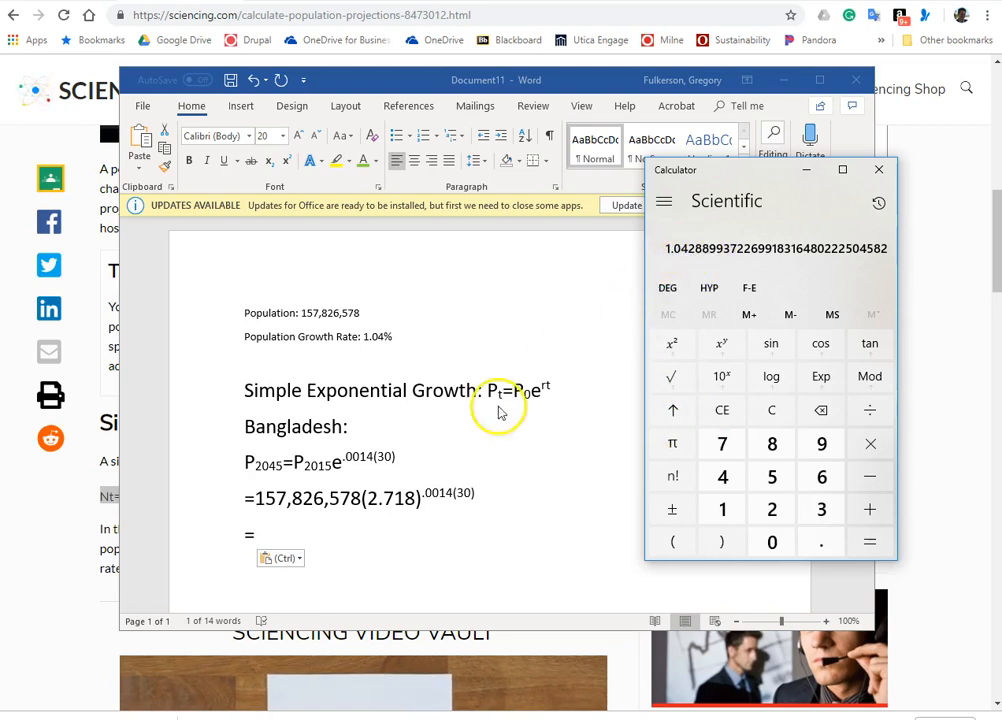
left_click(342, 540)
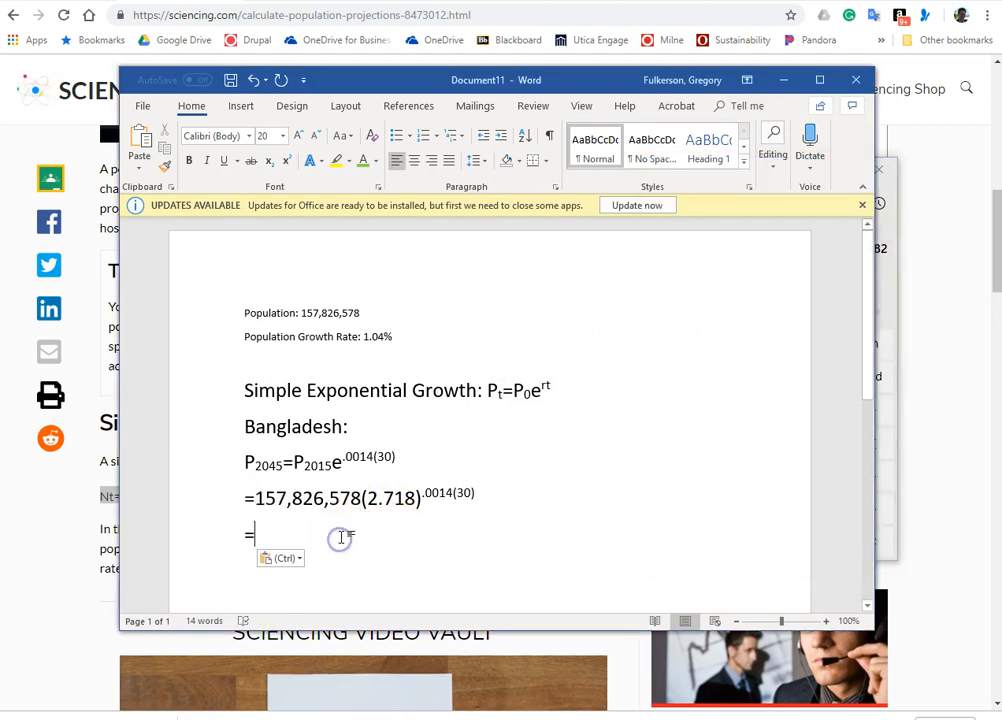
Multiply 1.04289 by 157826578 in Calculator, giving about 164,595,750.02
key("alt+Tab")
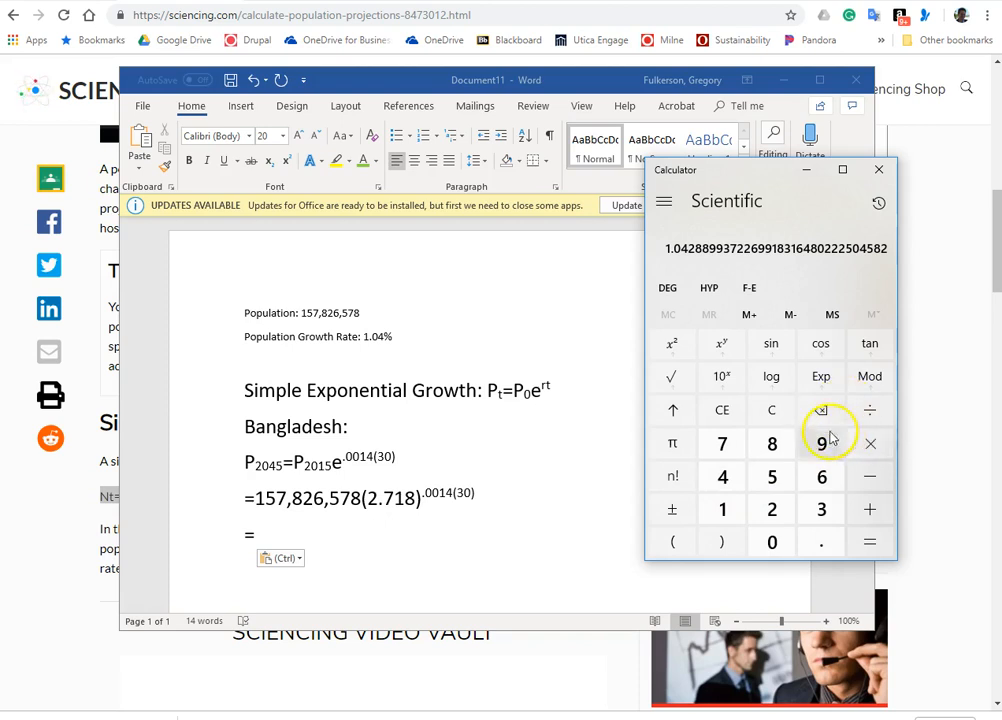
left_click(870, 443)
left_click(723, 509)
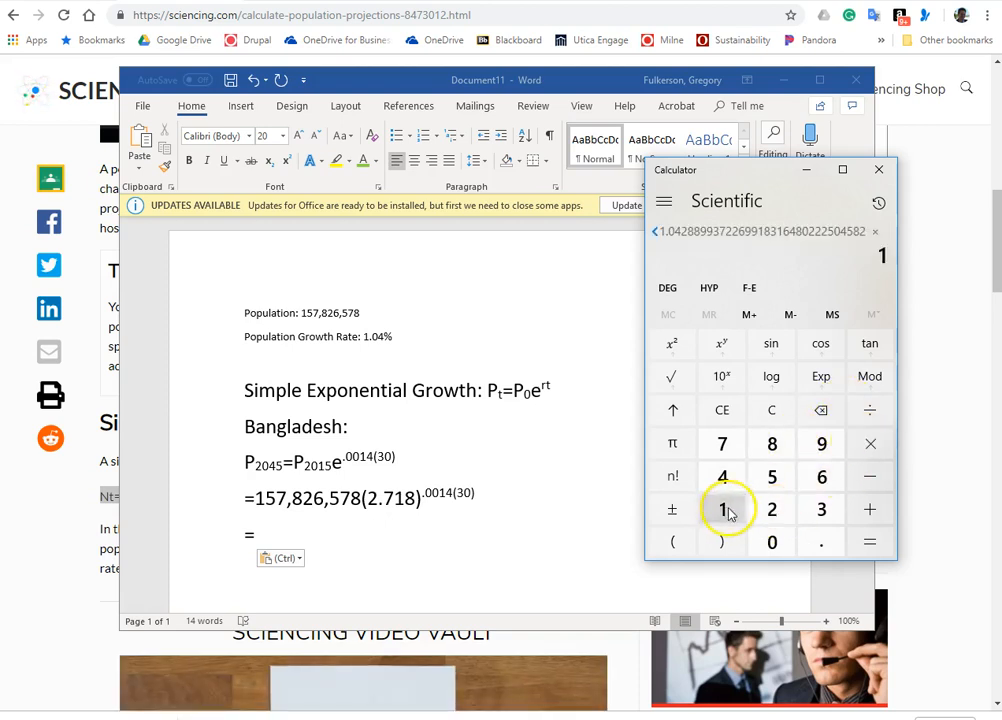
left_click(772, 476)
left_click(723, 443)
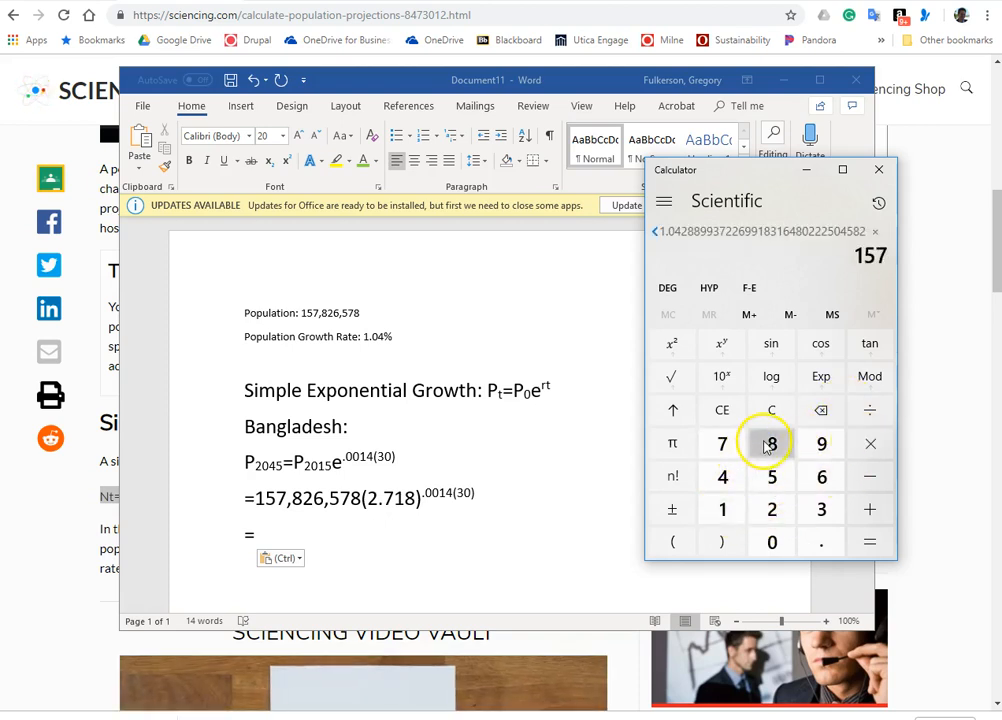
left_click(771, 443)
left_click(772, 509)
left_click(822, 476)
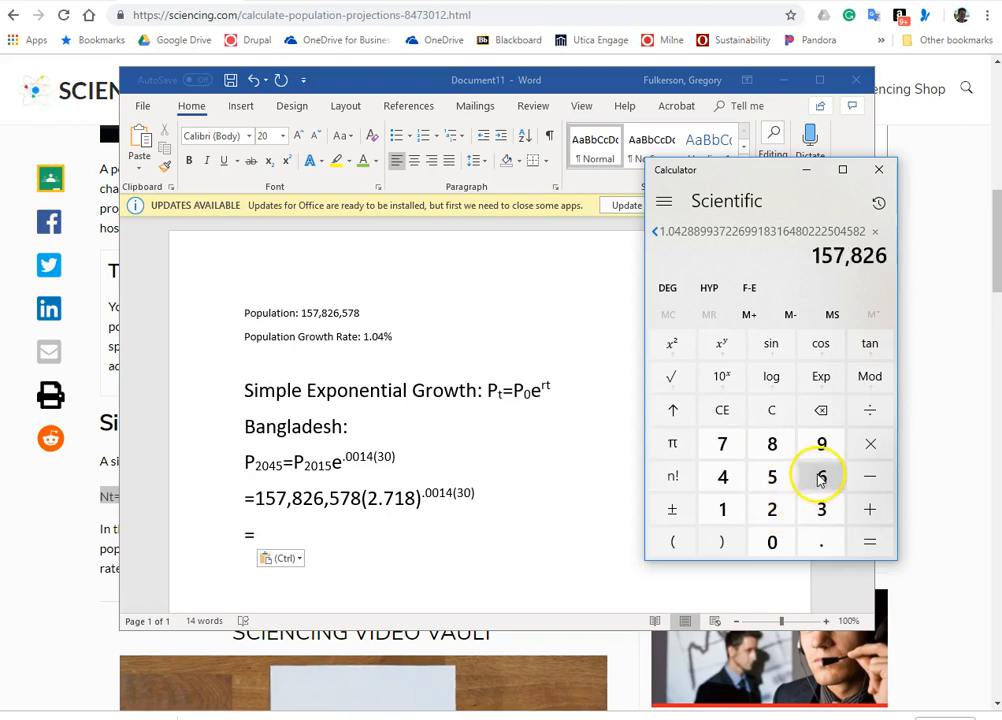
left_click(772, 476)
left_click(723, 443)
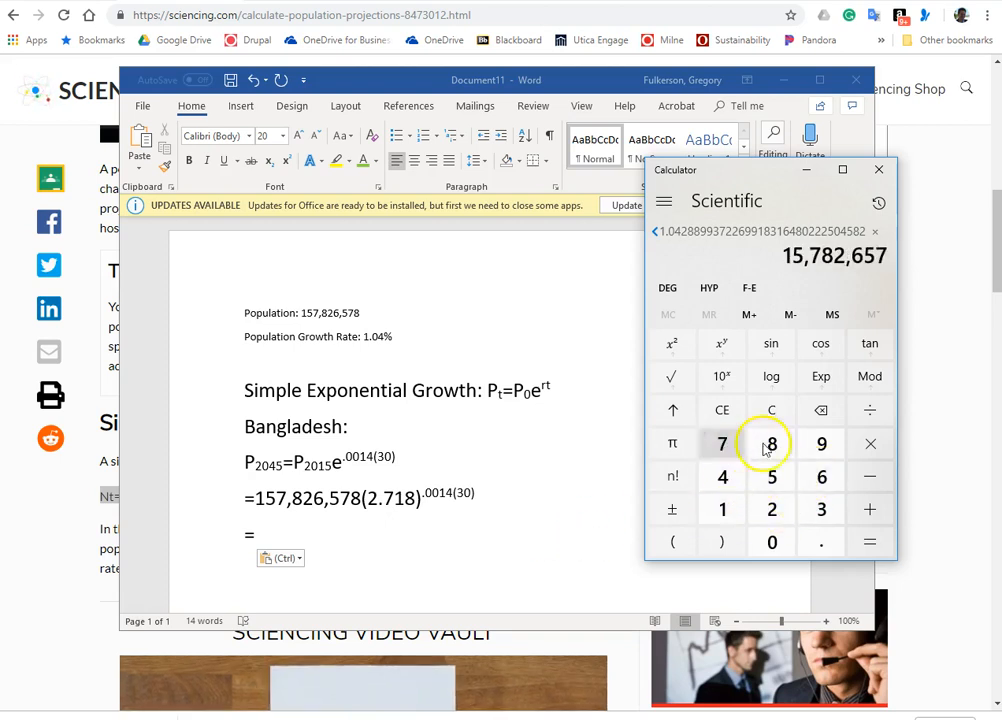
left_click(771, 443)
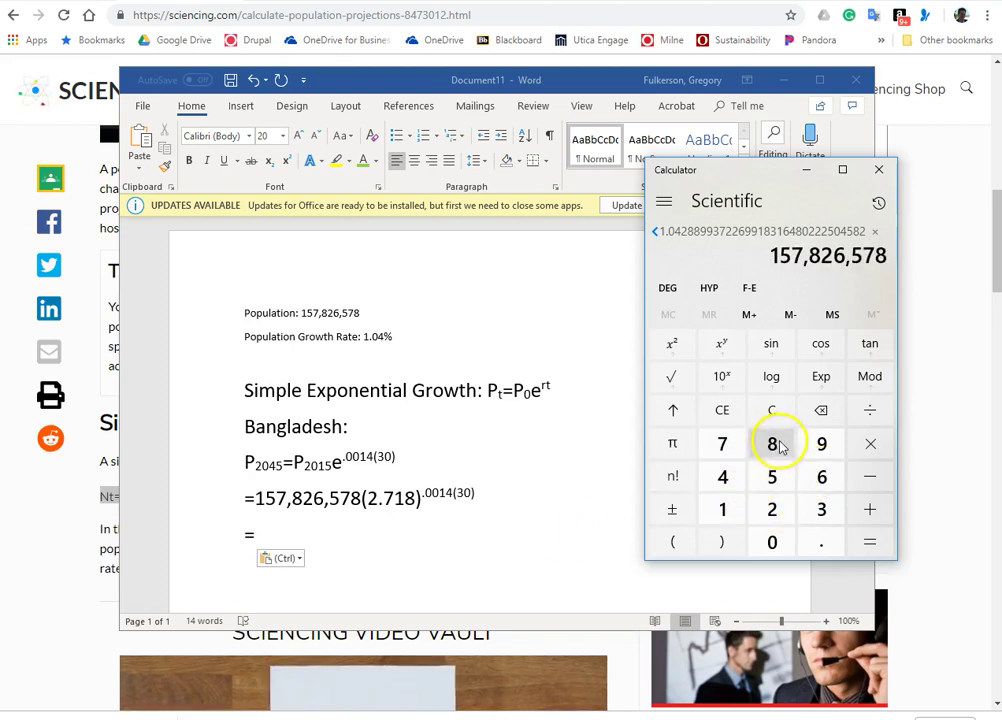
left_click(863, 546)
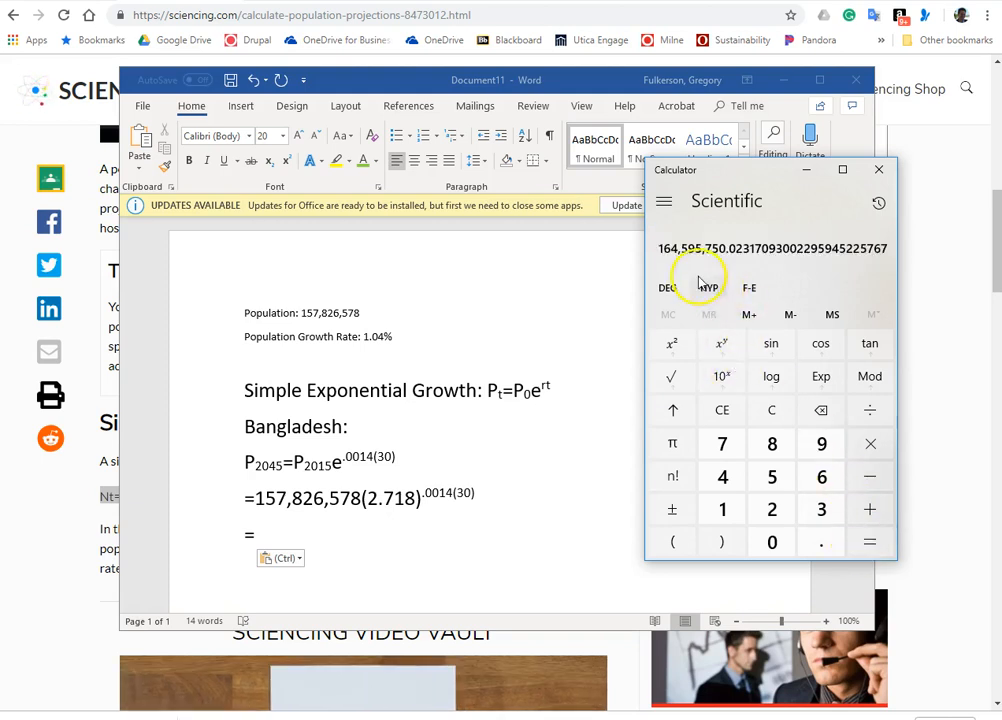
left_click(300, 535)
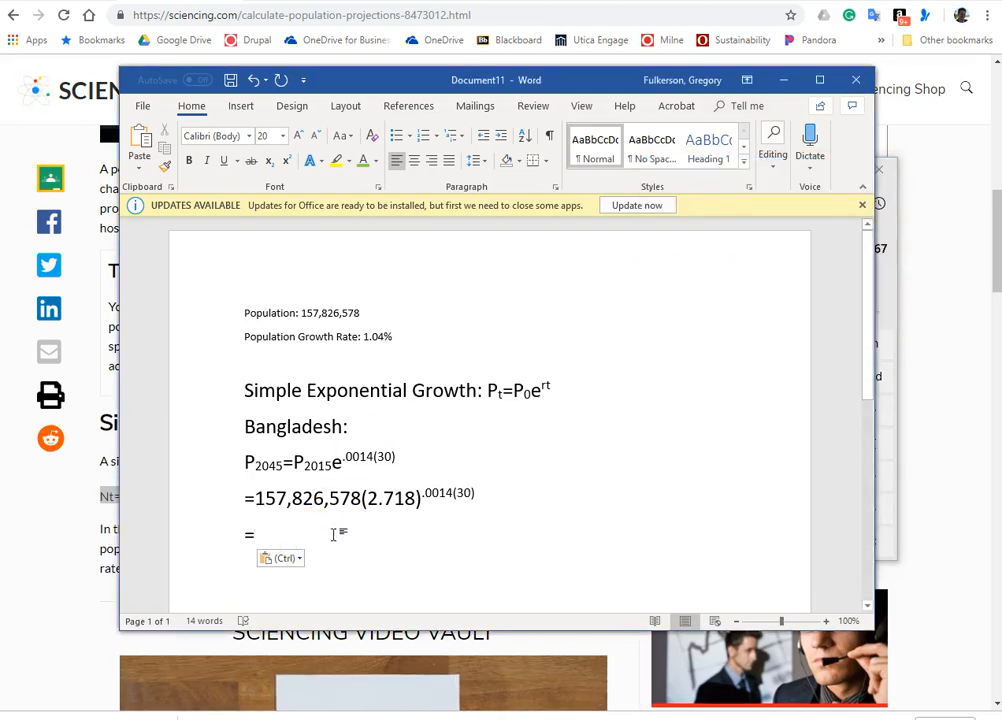
key("alt+Tab")
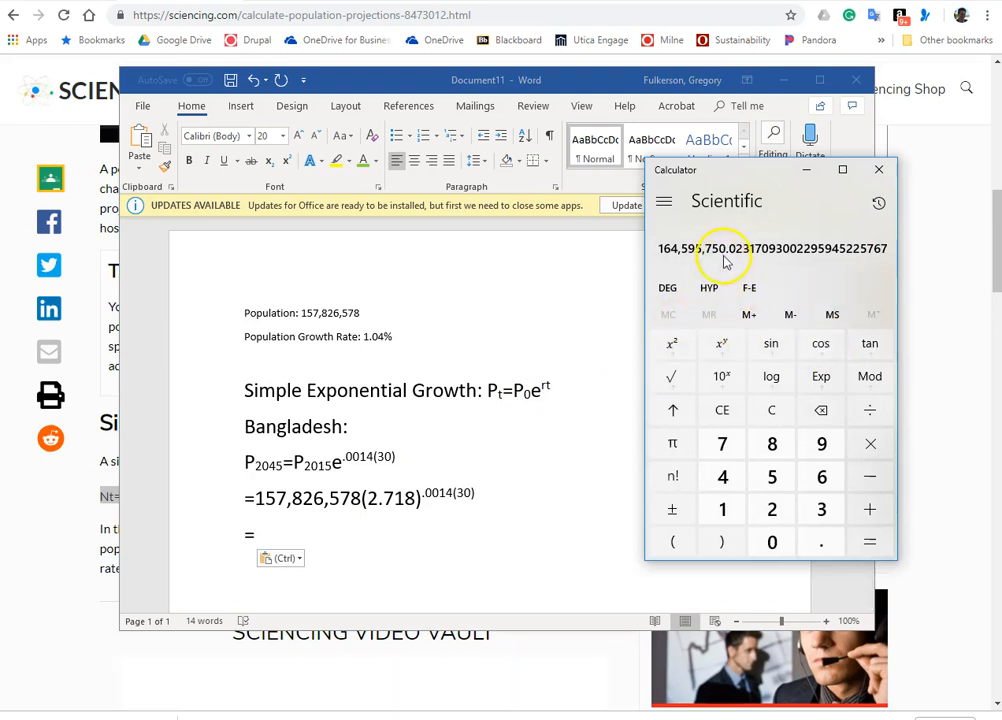
Copy the 164,595,750.02 result from the Calculator display and return to Word's equals line
left_click(664, 203)
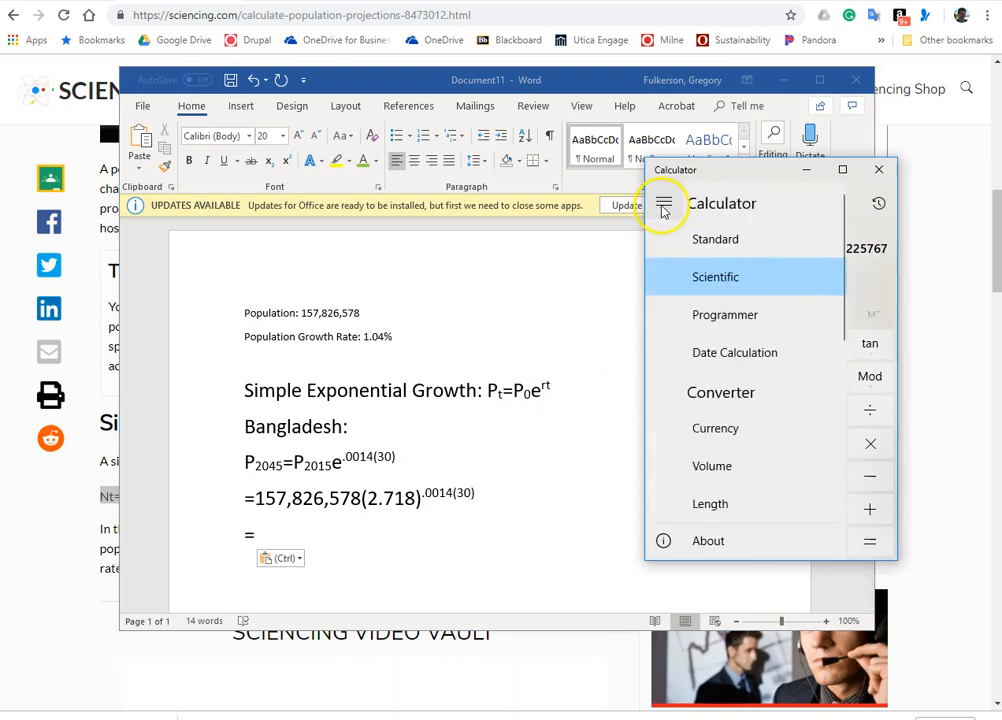
left_click(664, 207)
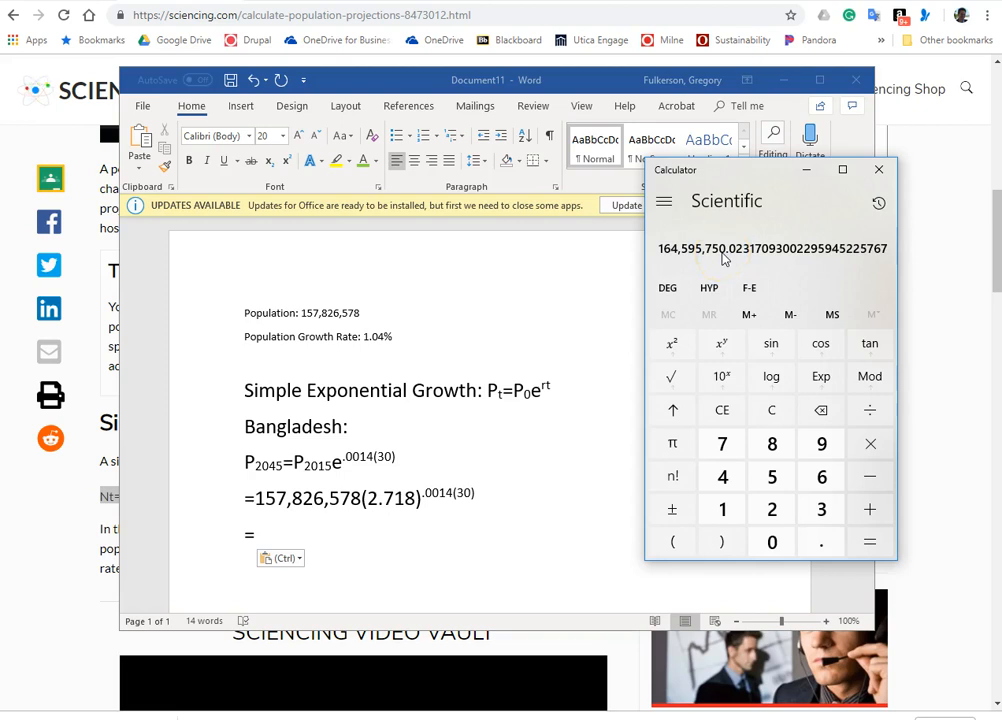
right_click(725, 252)
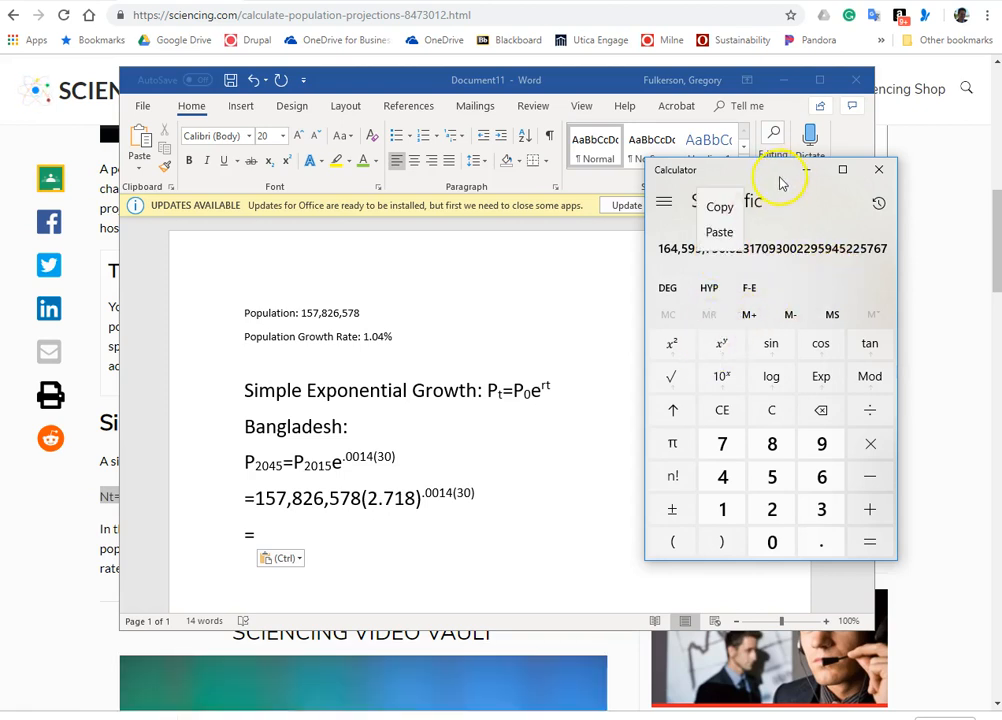
left_click(673, 207)
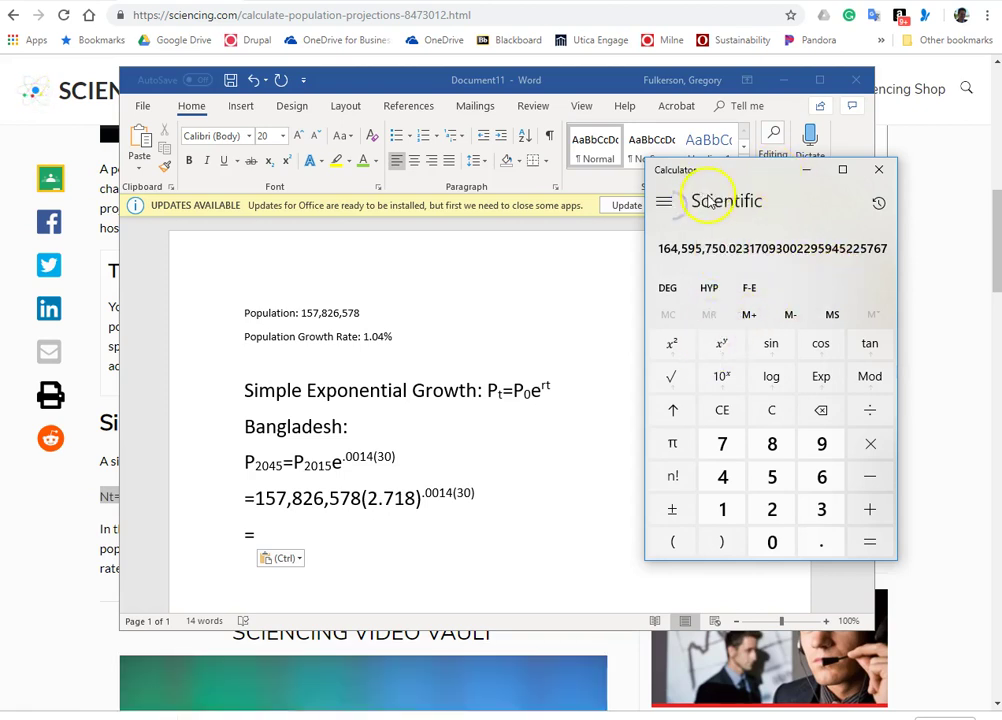
right_click(733, 252)
left_click(735, 203)
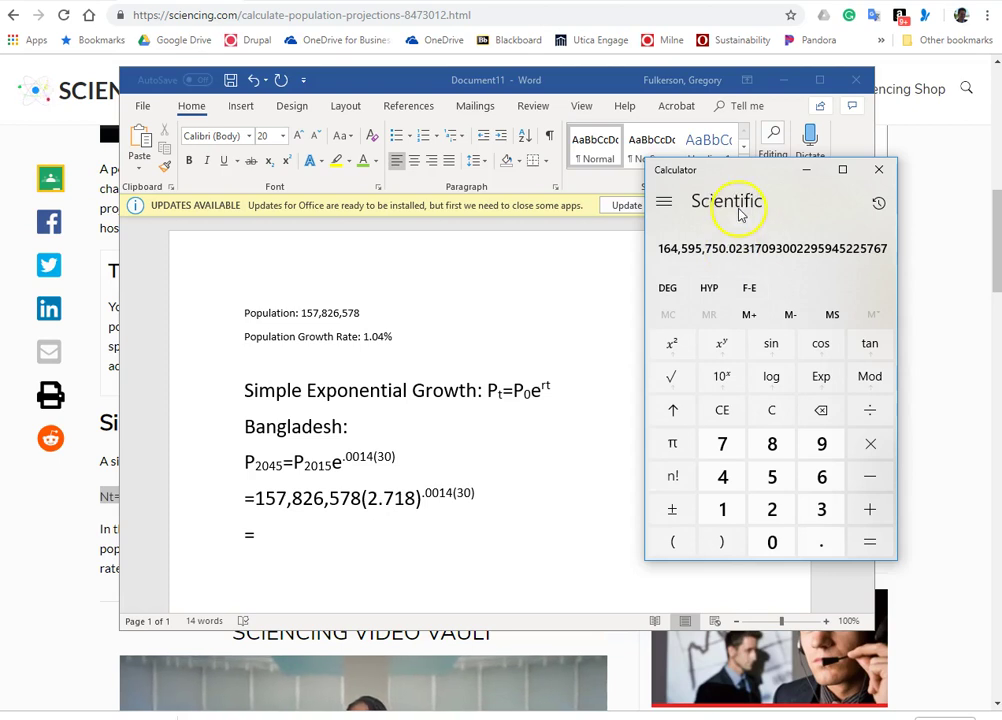
left_click(371, 541)
Paste the result, delete its decimals and add commas to read 164,595,750
key("ctrl+v")
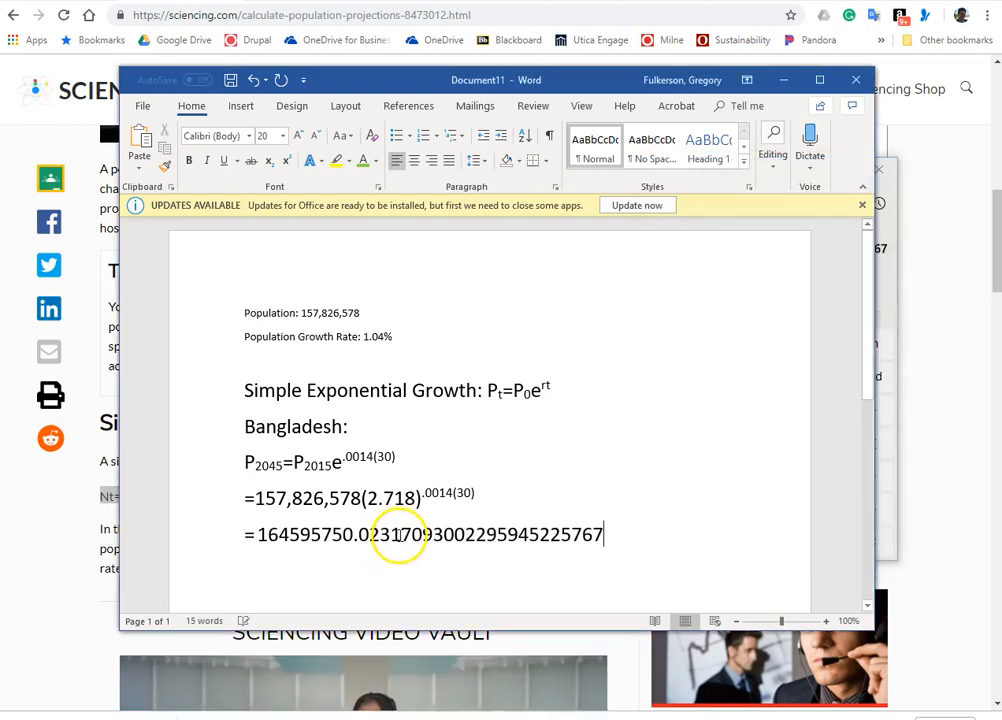
left_click_drag(603, 534, 355, 540)
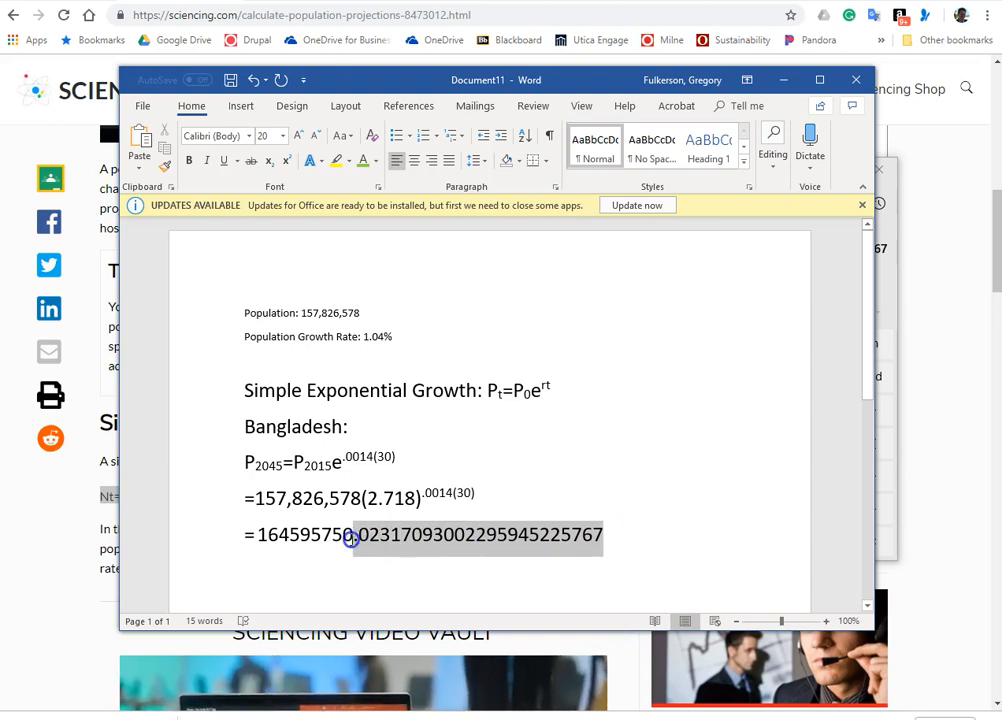
key("Delete")
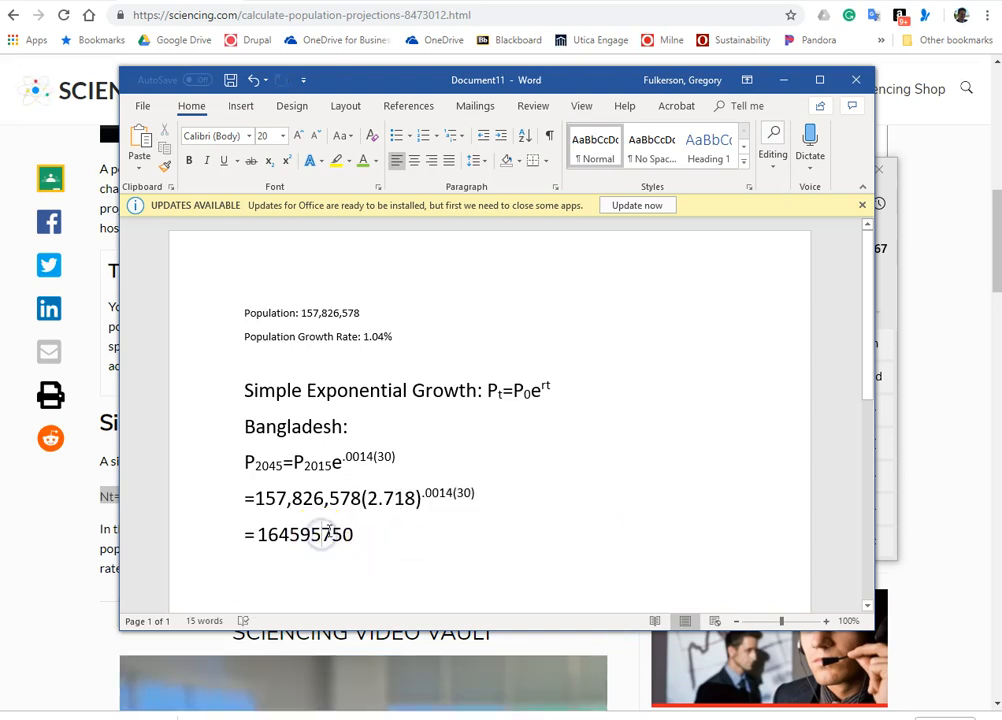
left_click(320, 534)
type(",")
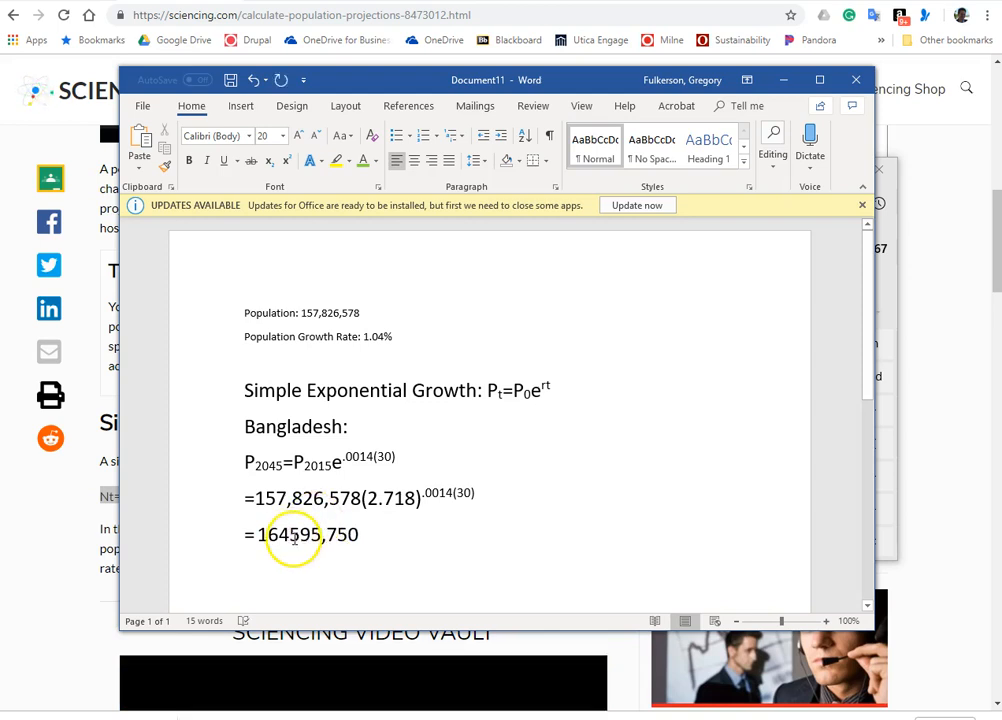
left_click(289, 534)
type(",")
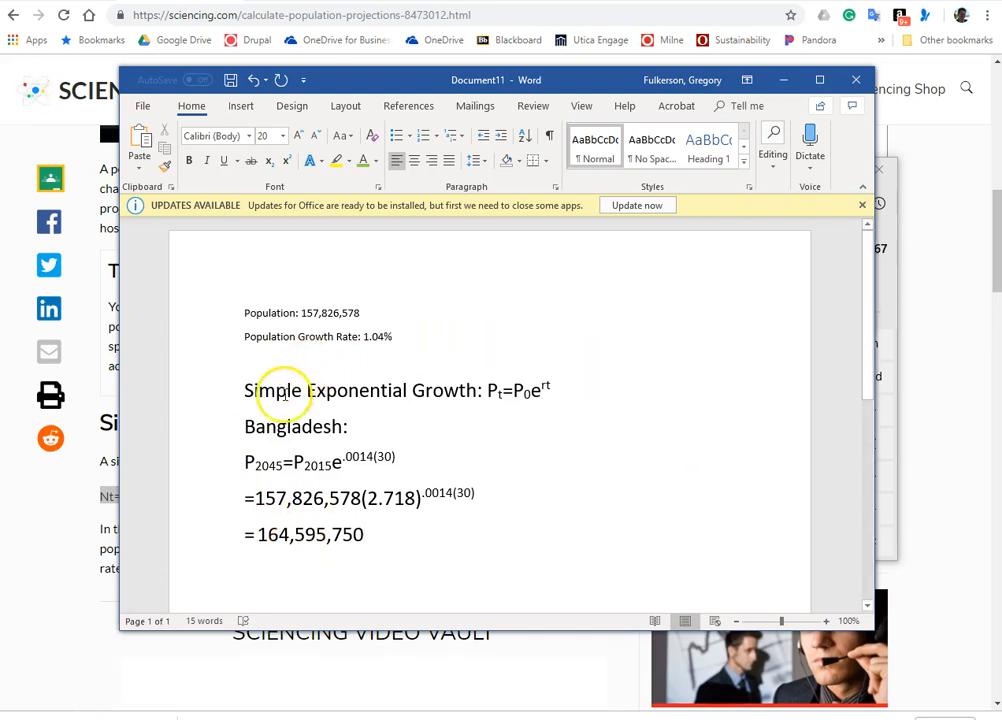
left_click(250, 337)
left_click_drag(250, 337, 403, 343)
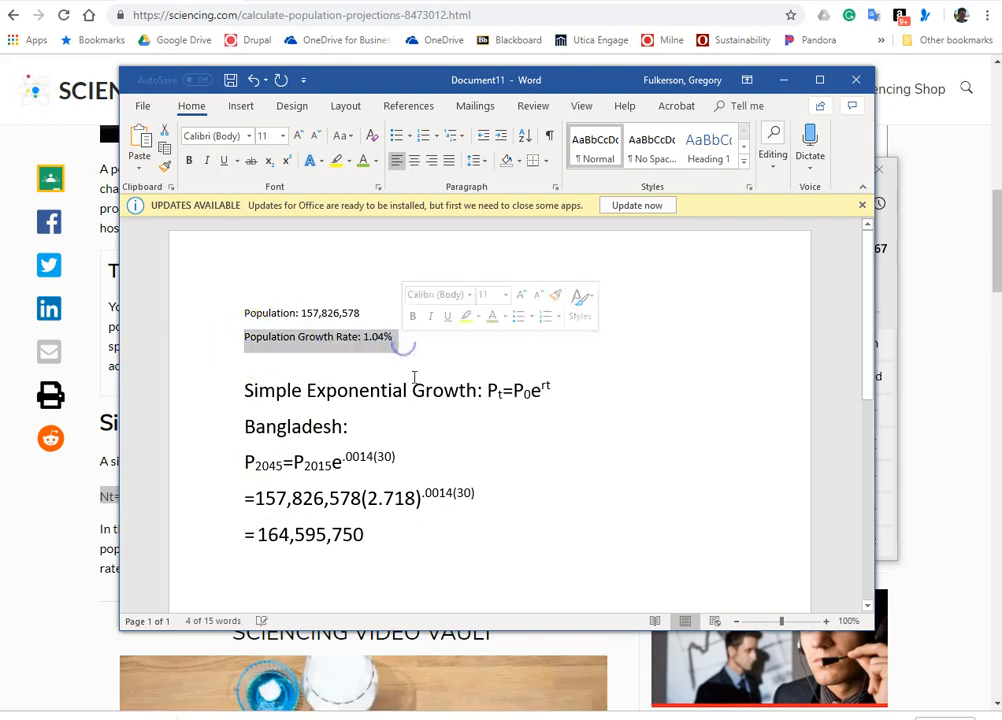
left_click(378, 440)
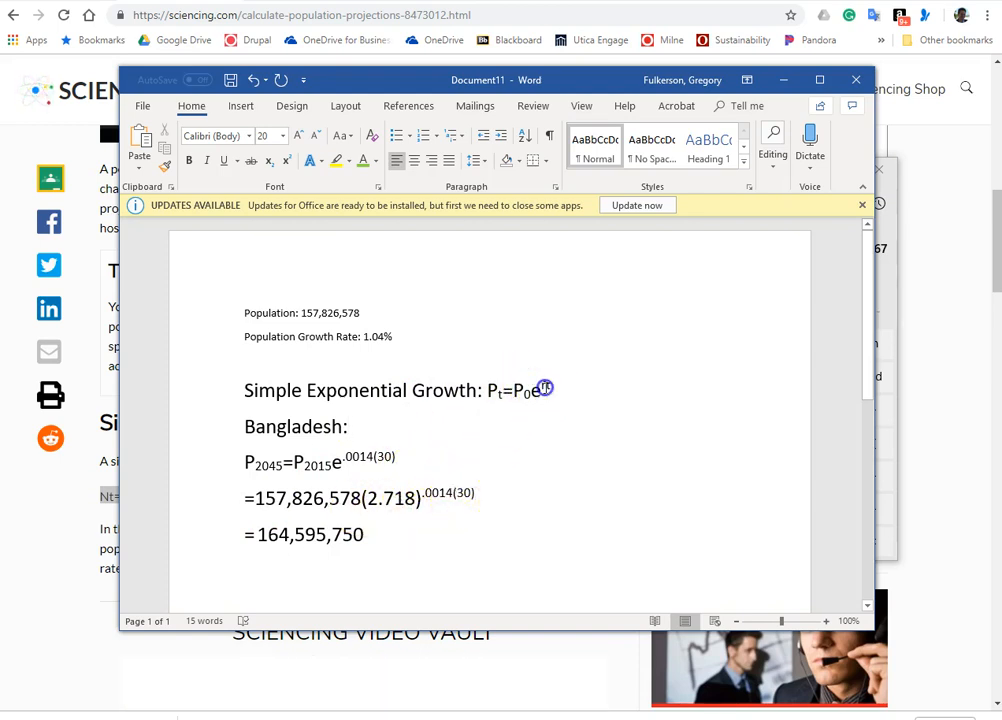
double_click(545, 388)
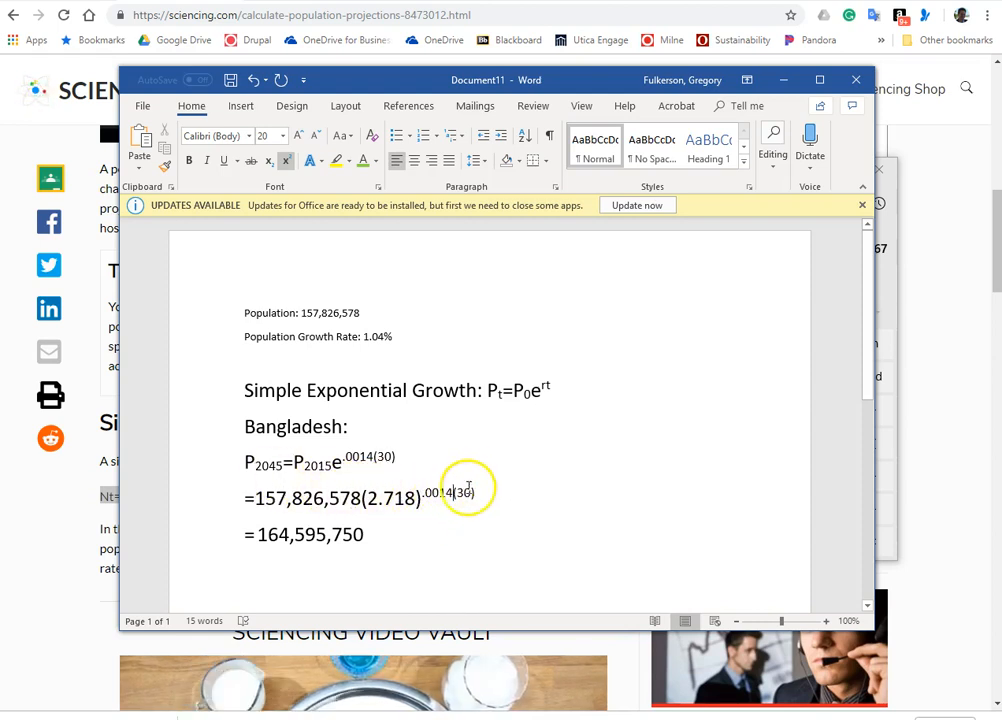
left_click(373, 458)
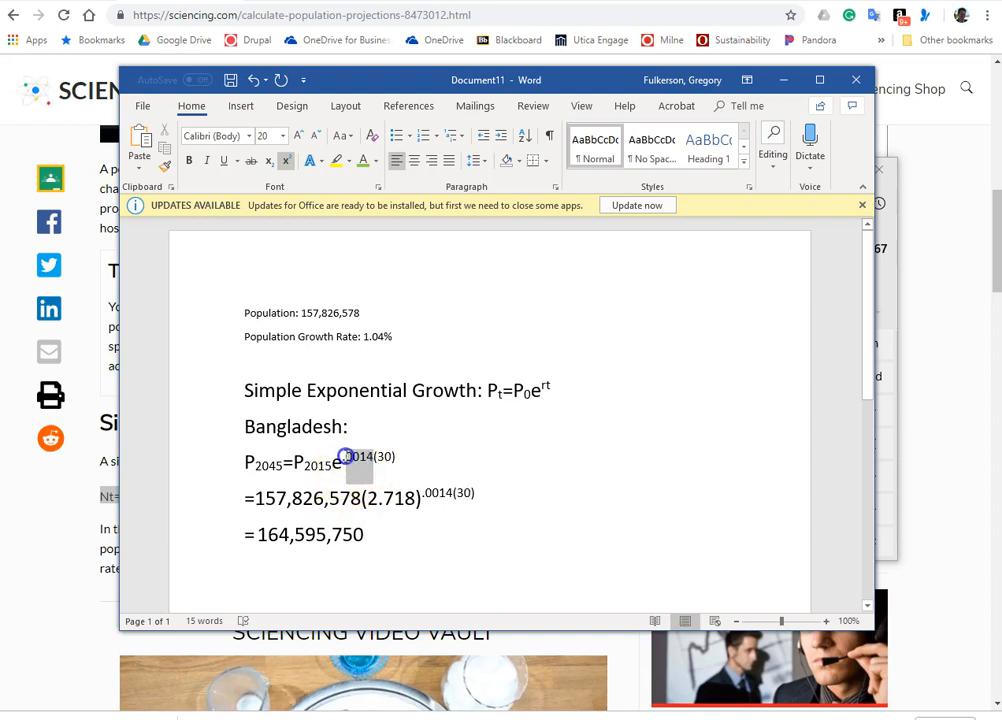
double_click(345, 456)
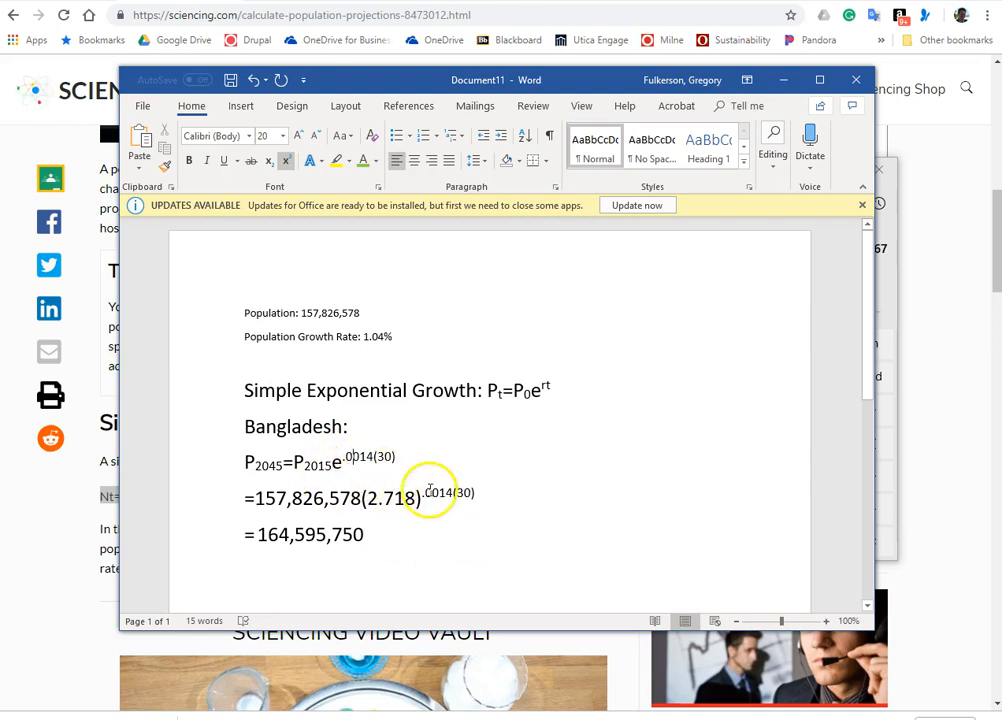
double_click(367, 456)
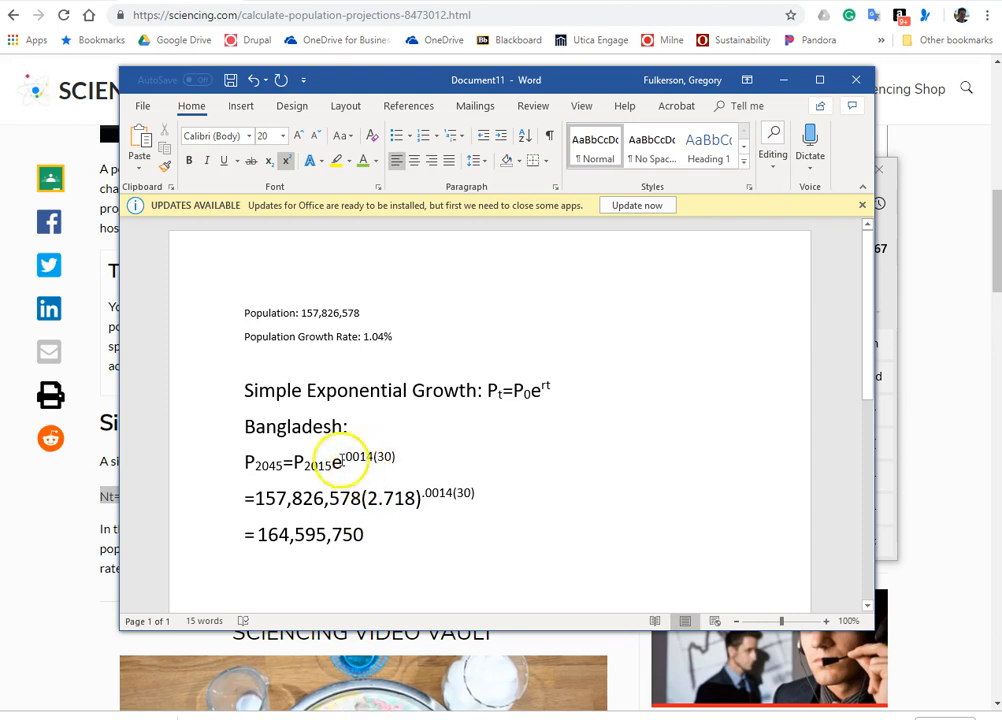
double_click(366, 457)
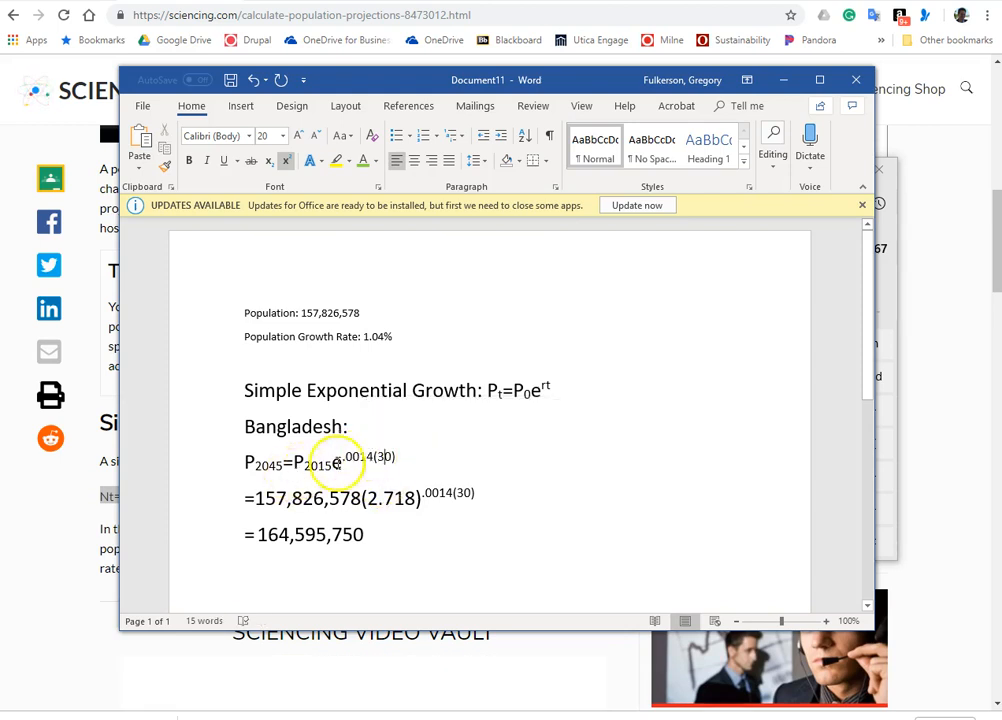
left_click(378, 500)
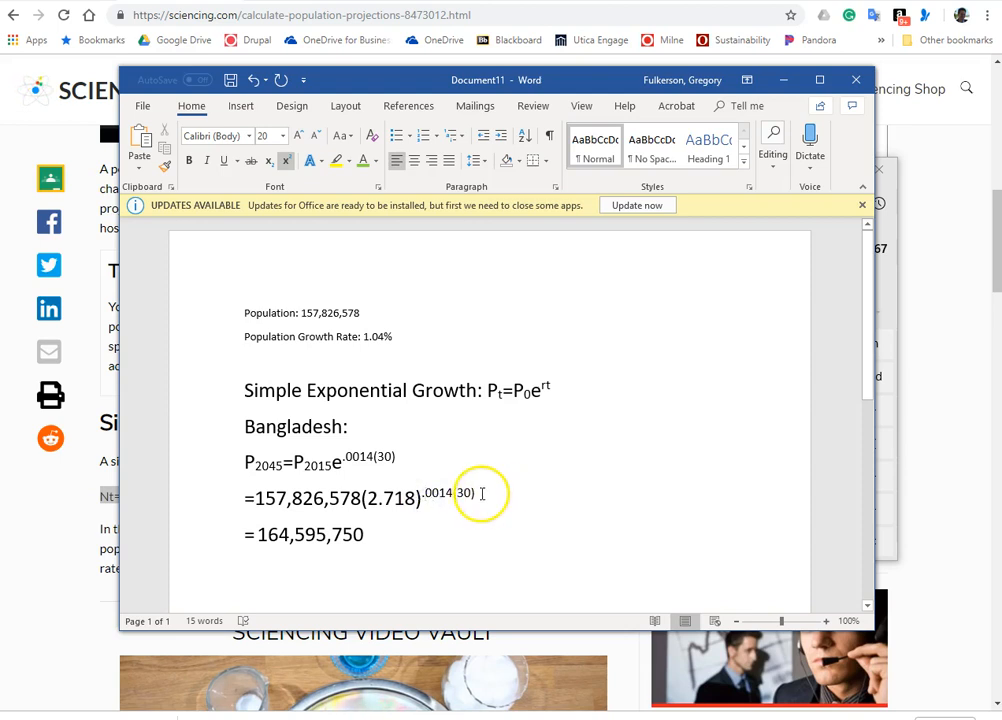
left_click(405, 543)
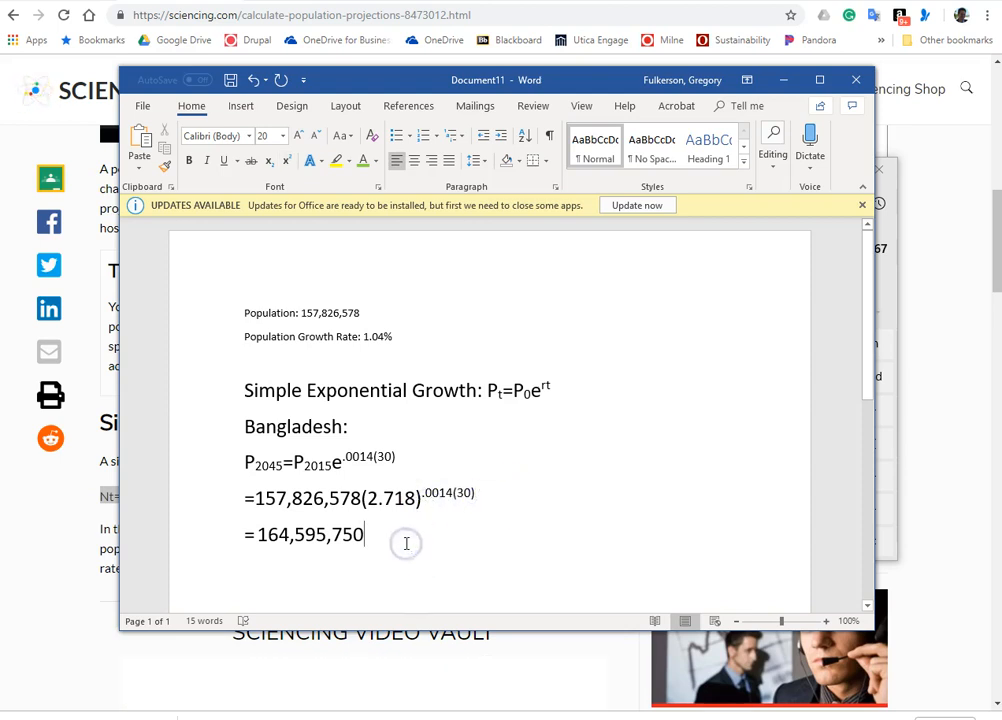